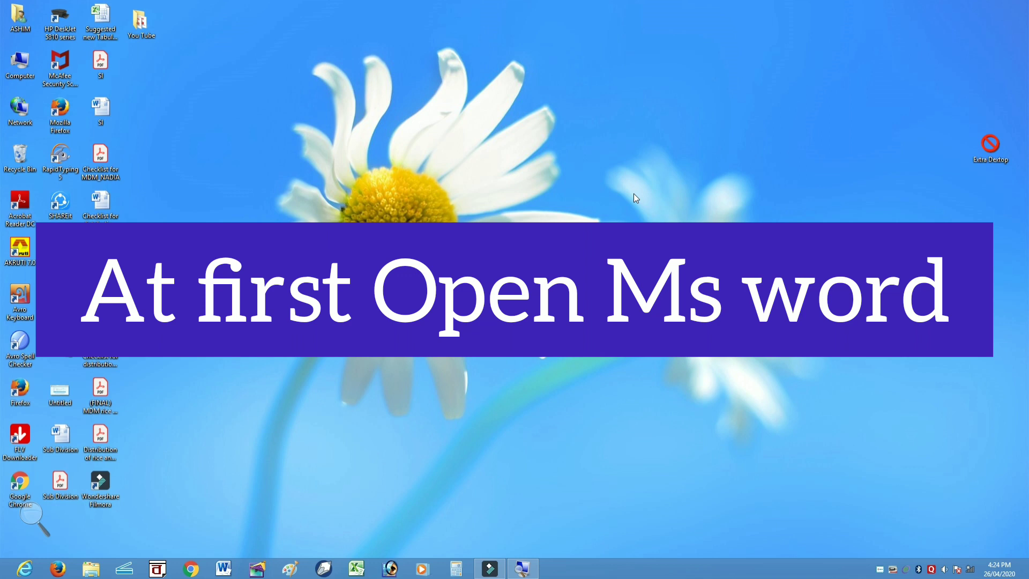
Step: Launch Microsoft Word from the taskbar to get blank Document1
left_click(223, 569)
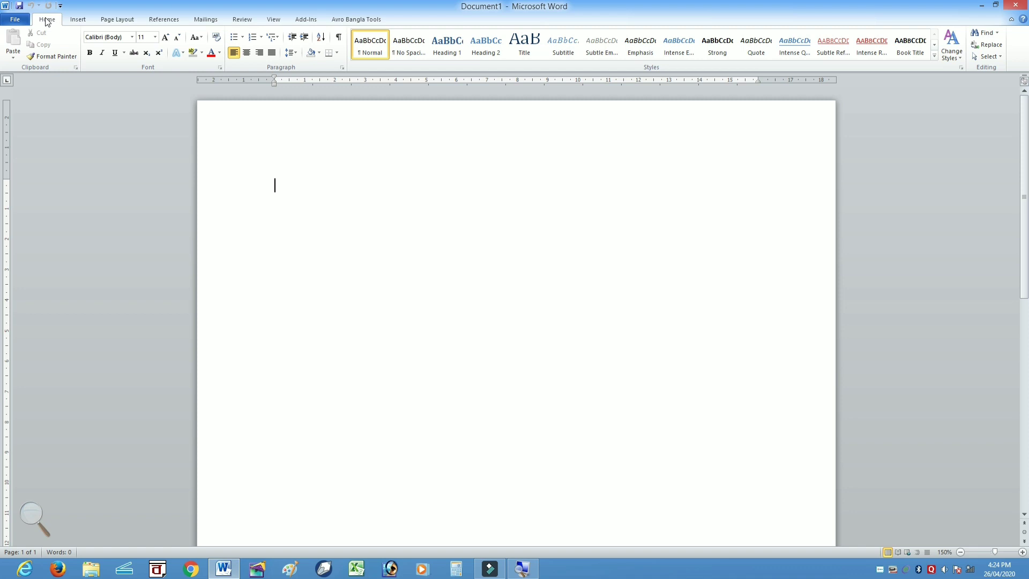
Step: Show the Watermark gallery from the Page Layout tab's Page Background group
left_click(114, 21)
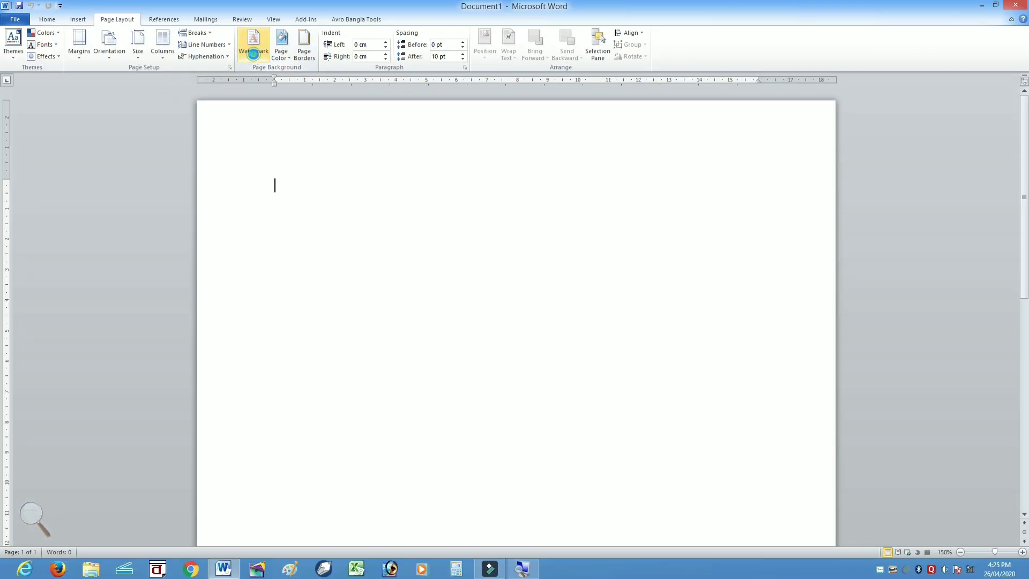
left_click(256, 59)
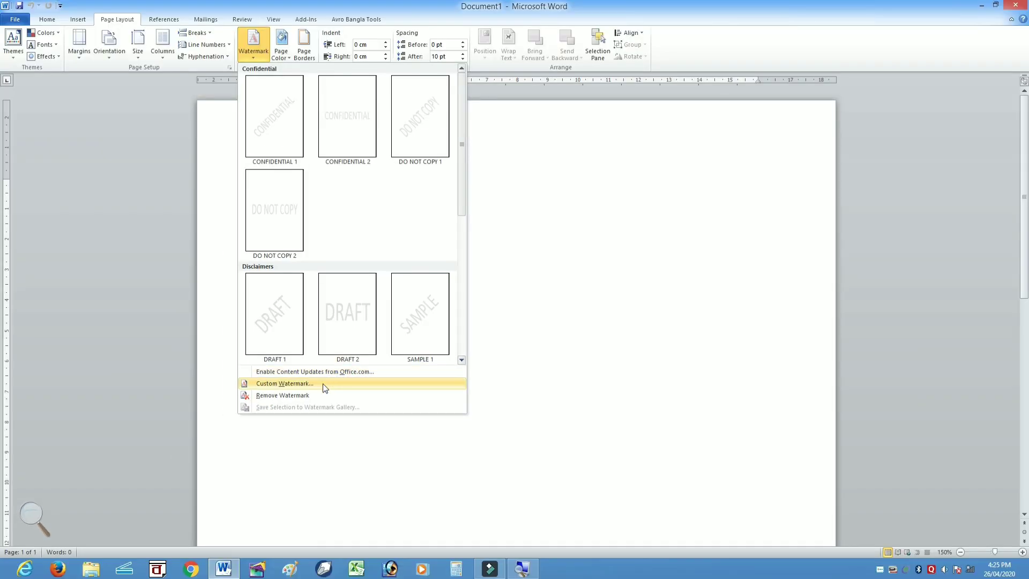
Step: Open Custom Watermark and switch the Printed Watermark dialog to Text watermark
left_click(323, 383)
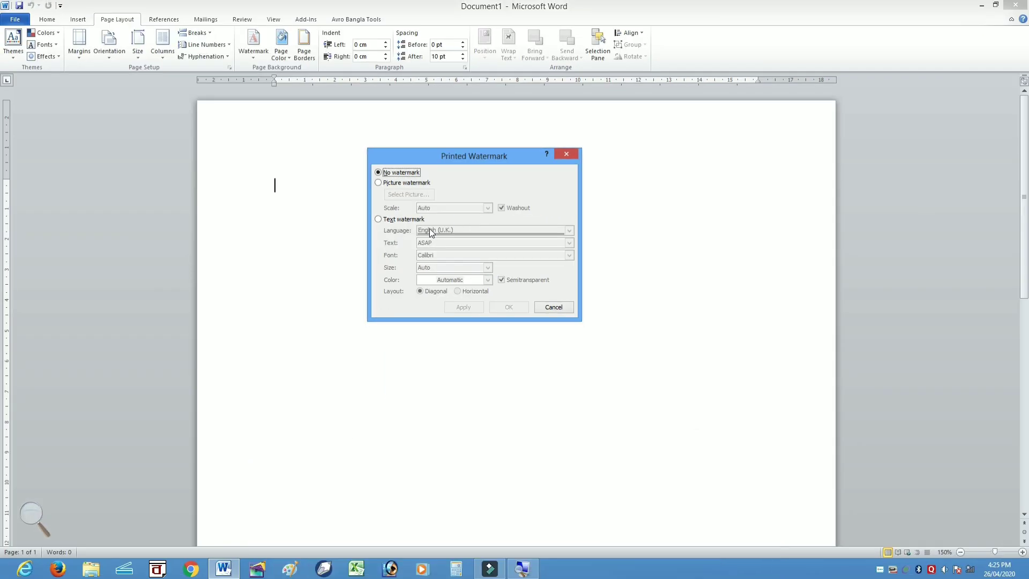
left_click(410, 222)
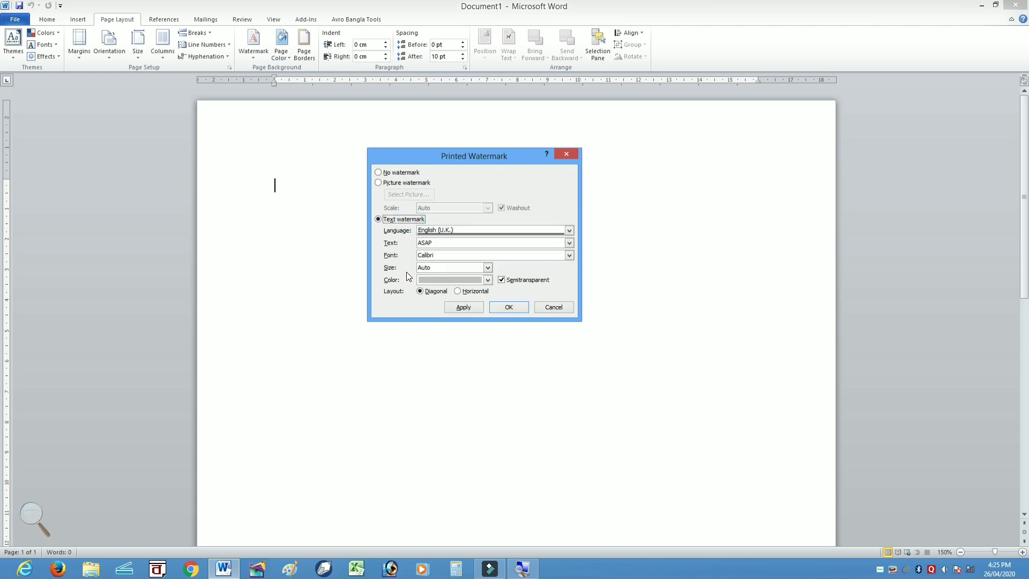
Step: Replace ASAP with 'ASHIM ONLINE', colour it red, keep it diagonal, and apply
left_click(437, 242)
double_click(437, 242)
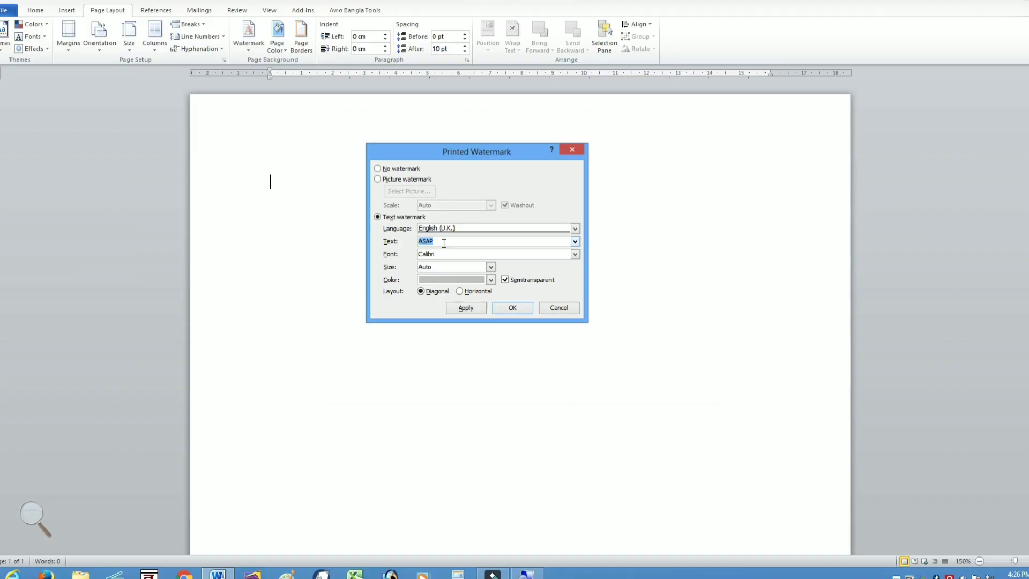
key("BackSpace")
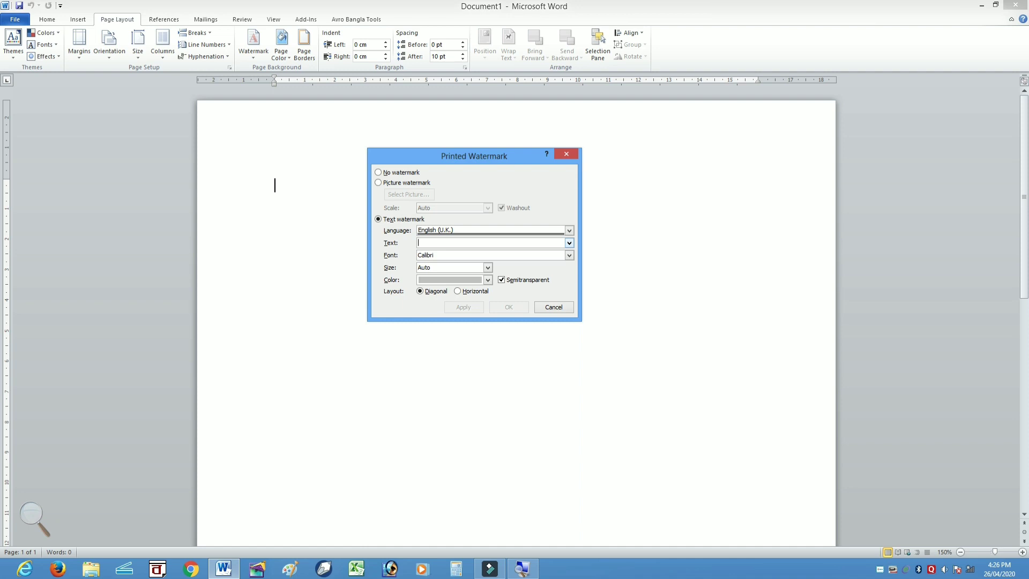
type("ASHI")
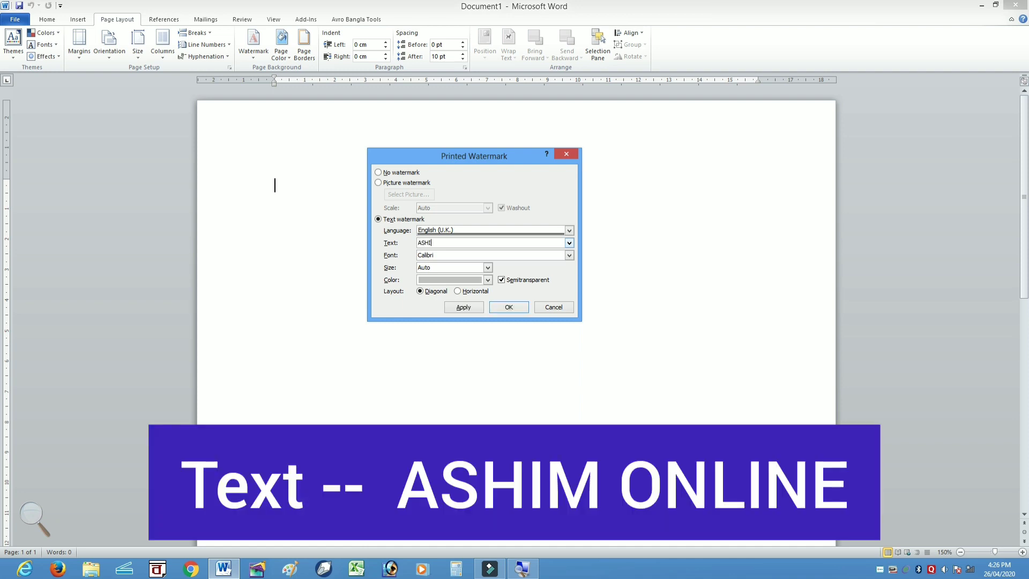
type("M ONLINE")
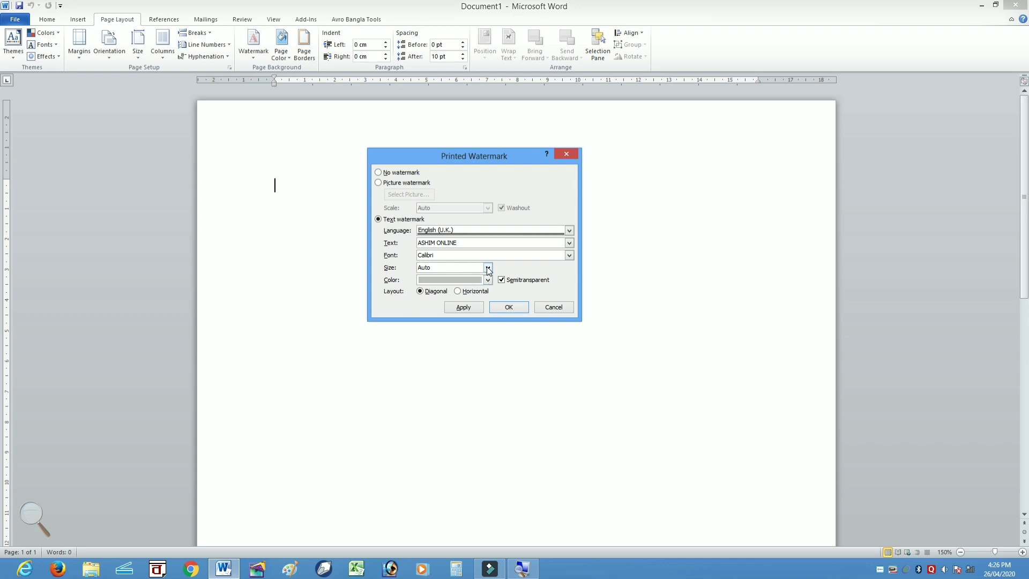
left_click(488, 280)
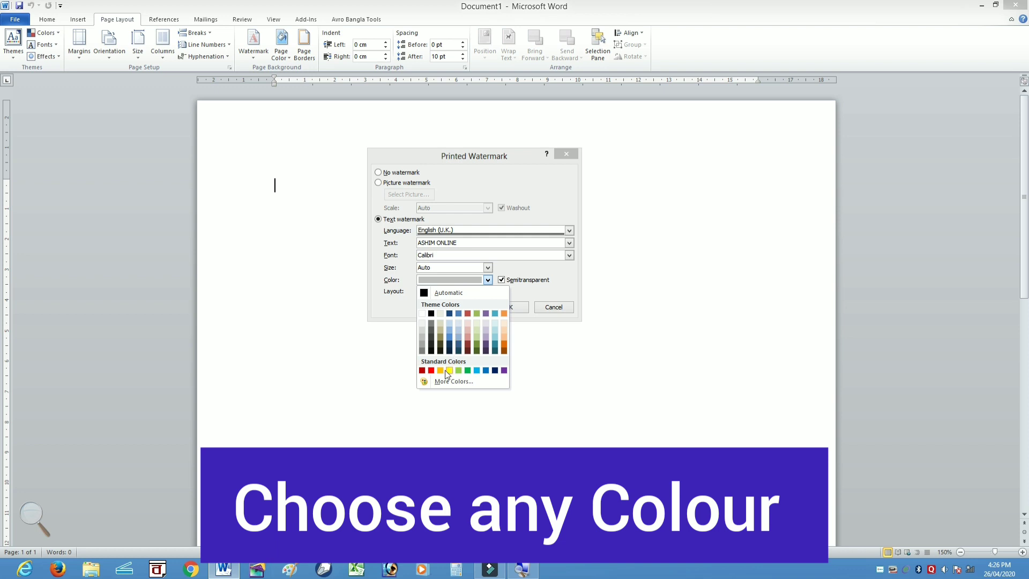
left_click(431, 371)
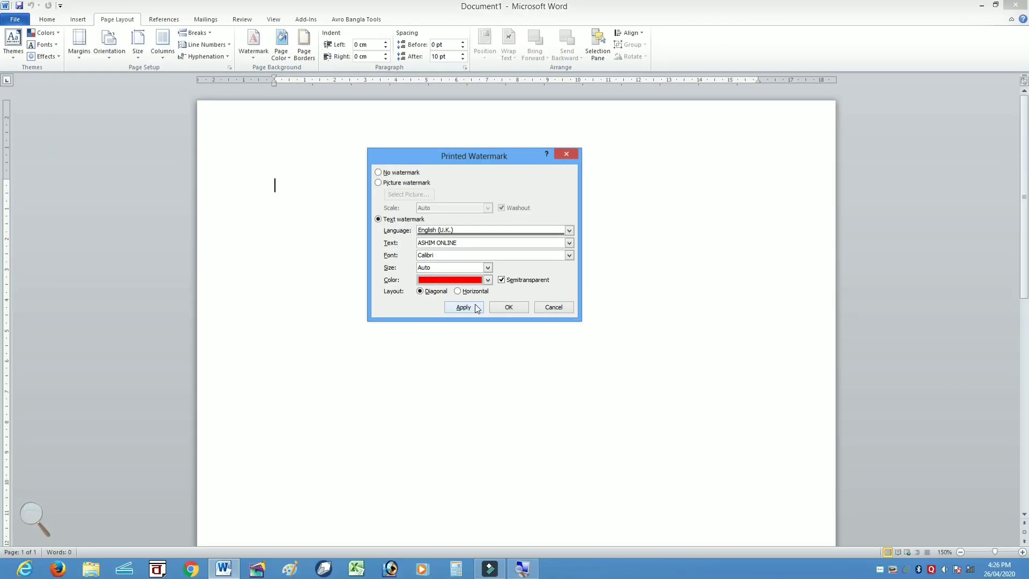
left_click(475, 309)
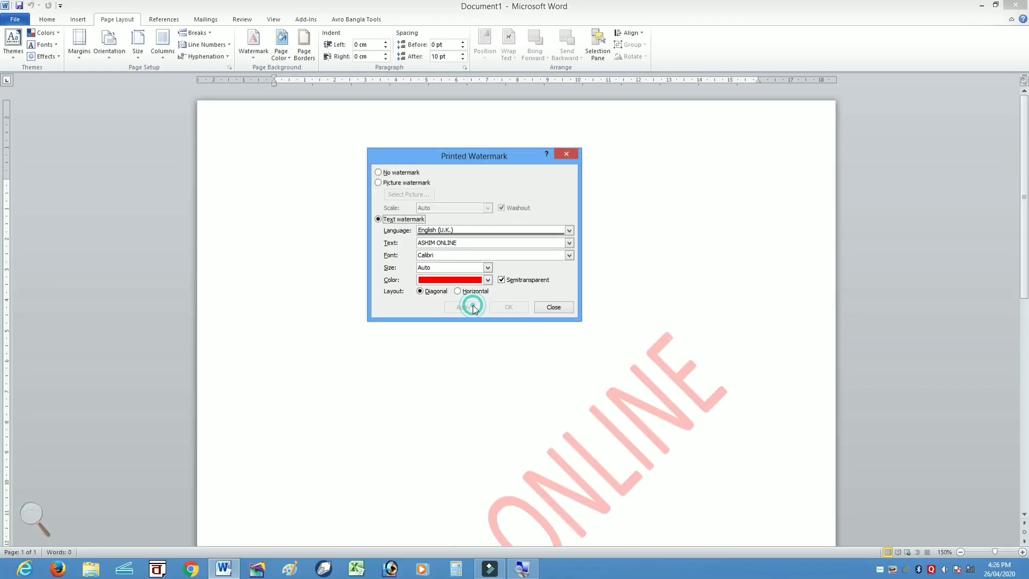
Step: Close the Printed Watermark dialog and look over the red ASHIM ONLINE watermark
left_click(555, 308)
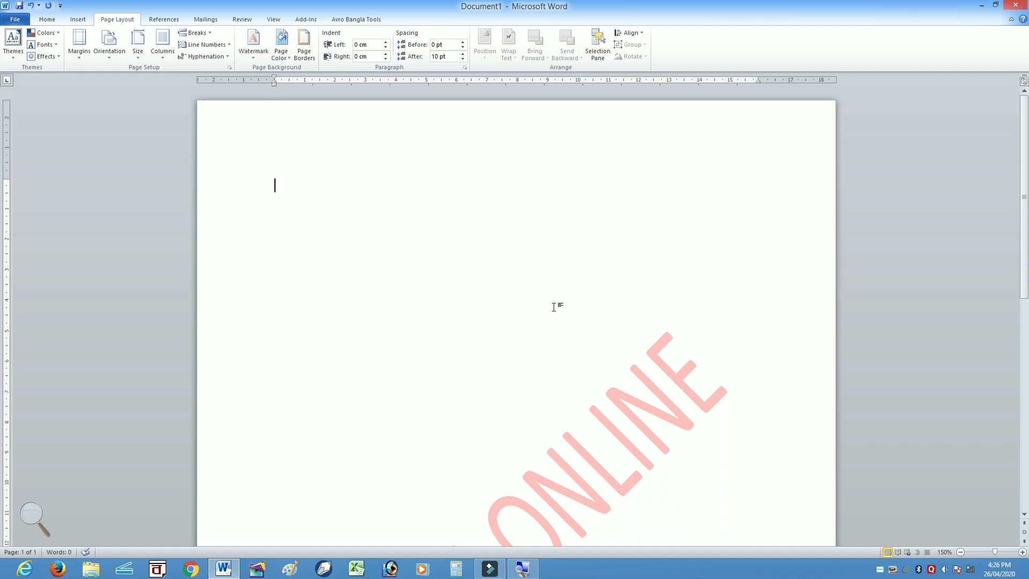
scroll(554, 307, "down", 3)
scroll(554, 307, "down", 3)
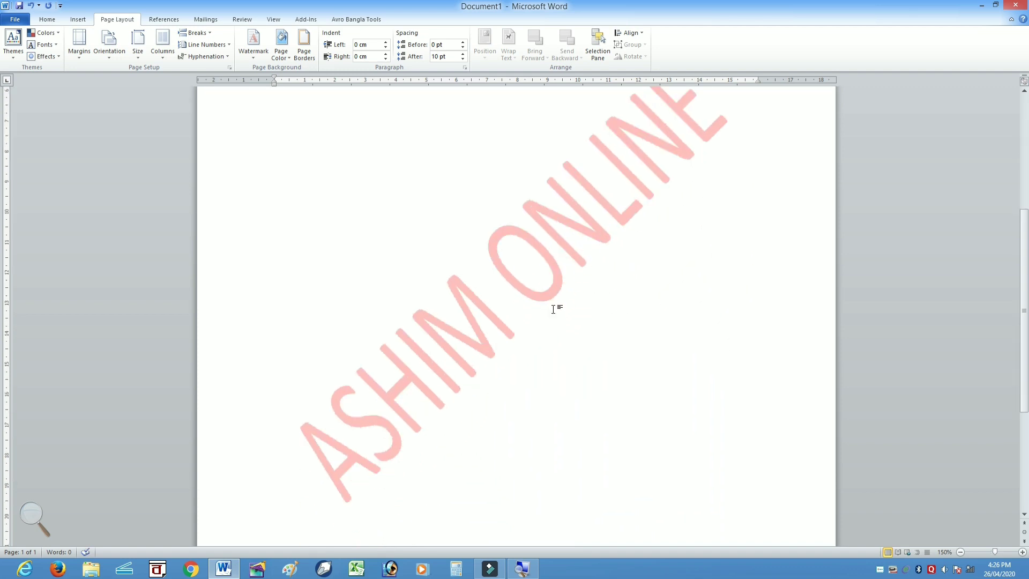
scroll(554, 309, "up", 2, "ctrl")
scroll(554, 309, "down", 7)
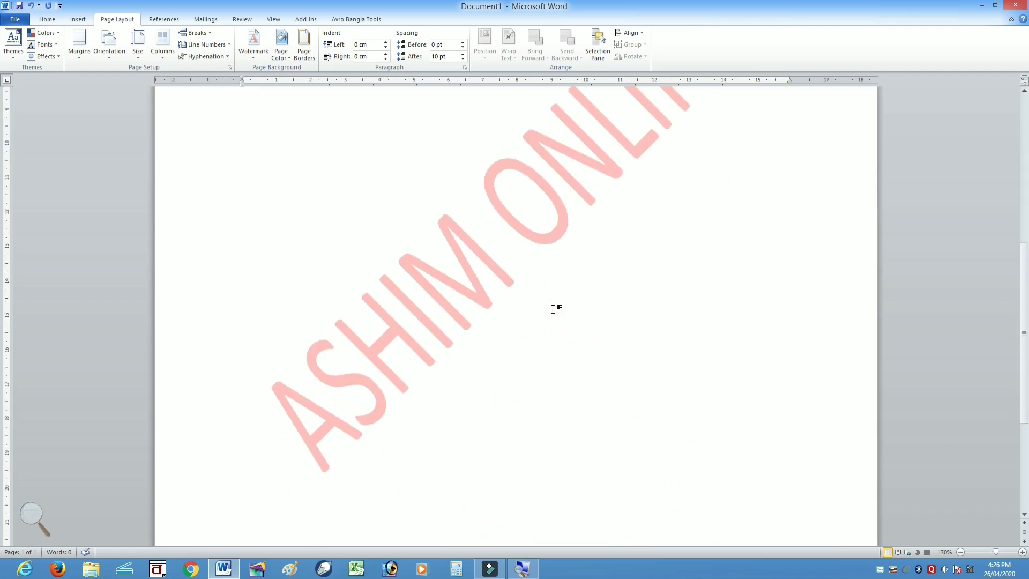
scroll(514, 413, "down", 4)
scroll(513, 413, "up", 12)
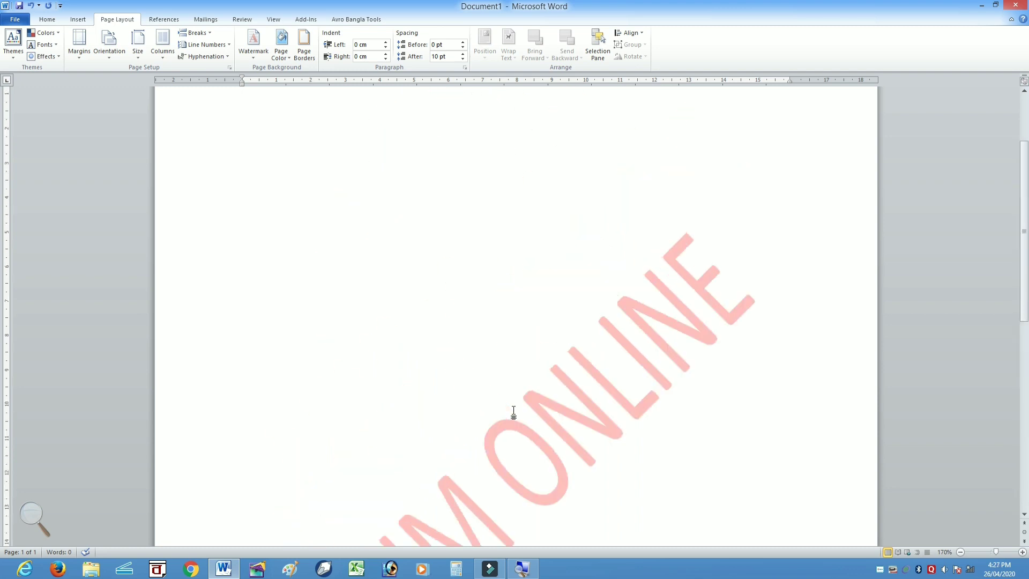
Step: Generate sample paragraphs with =RAND() over the watermark
type("=RAND()")
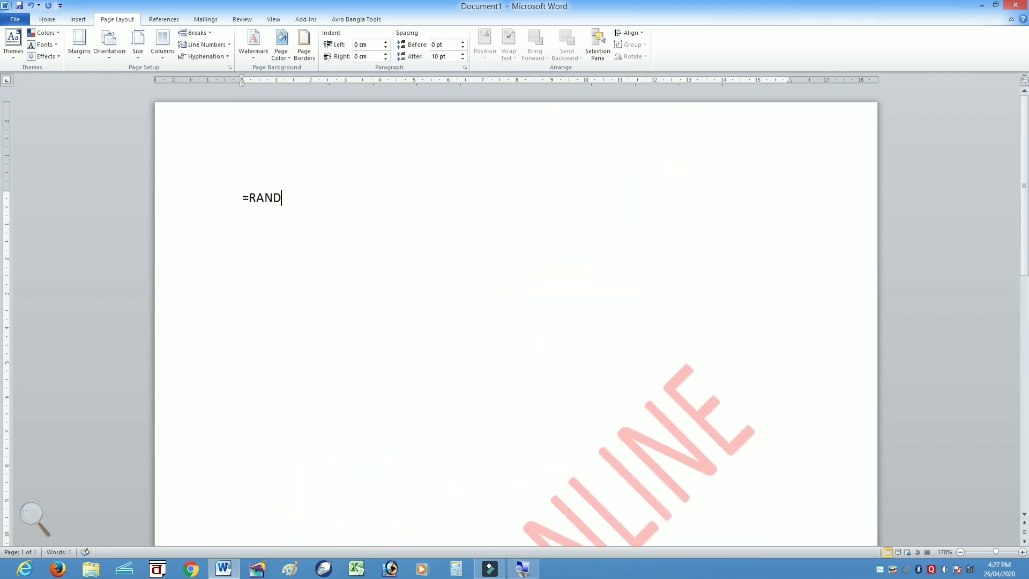
key("Return")
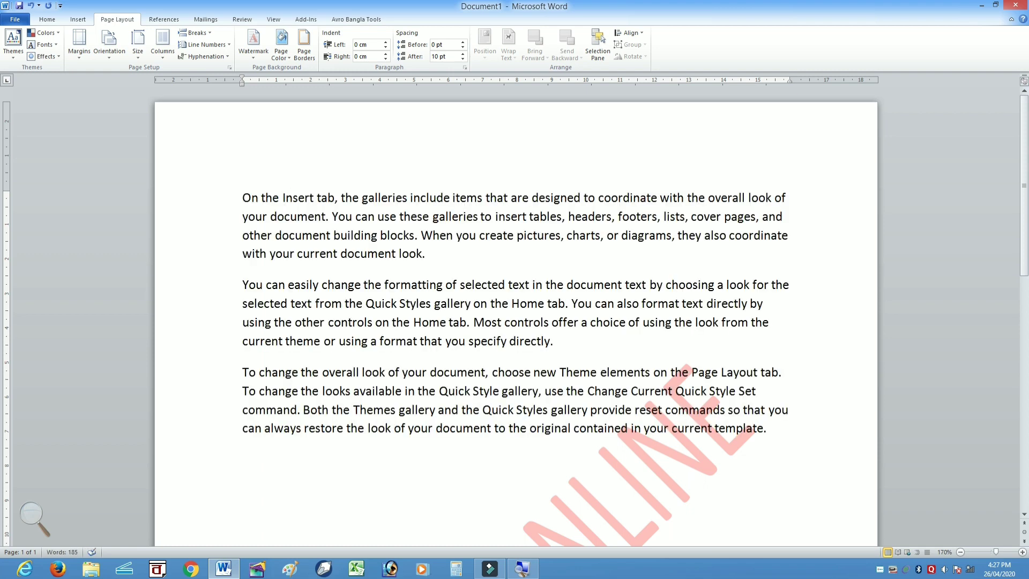
scroll(515, 320, "down", 1)
scroll(305, 284, "down", 2)
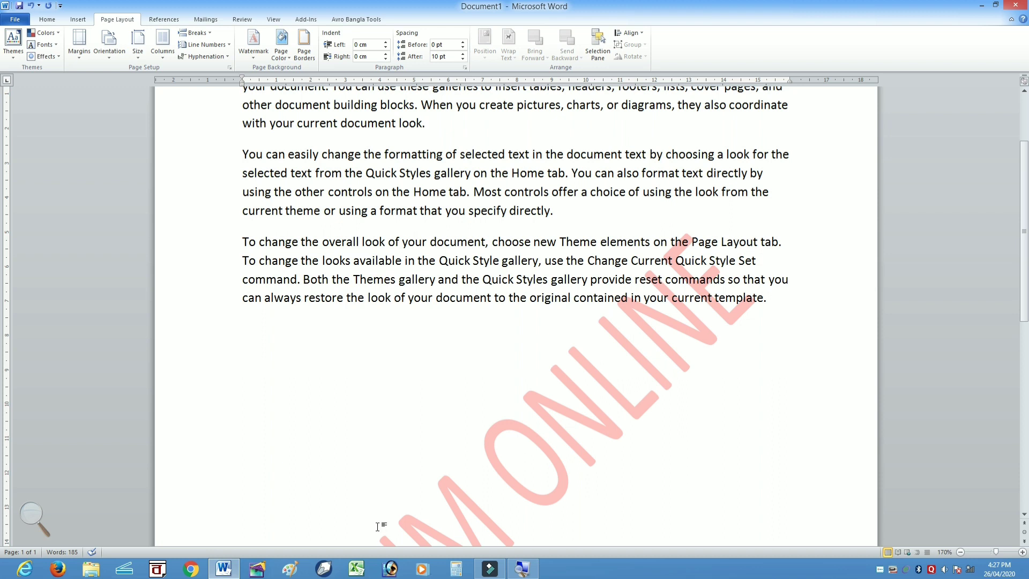
scroll(590, 278, "up", 3)
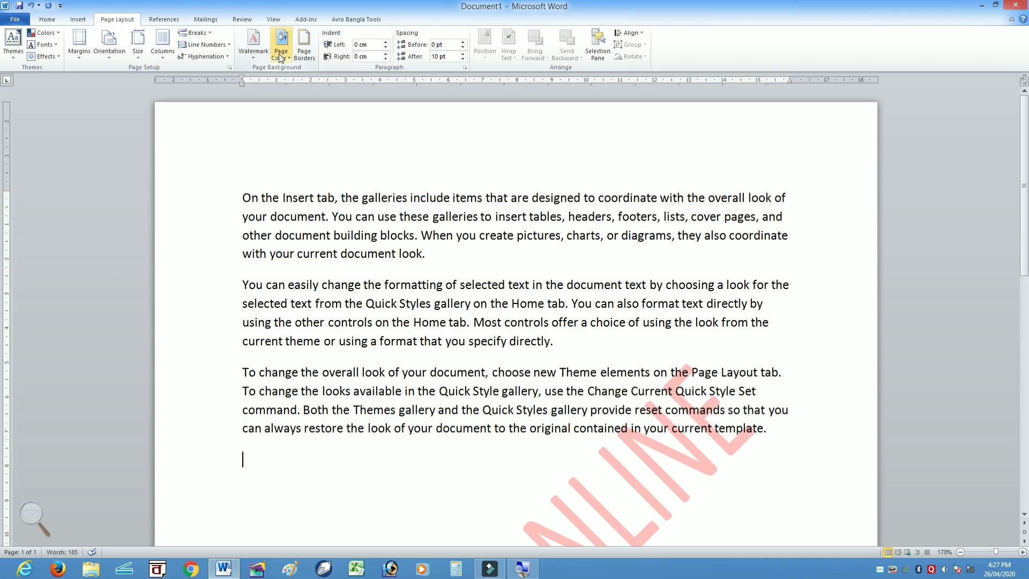
left_click(279, 53)
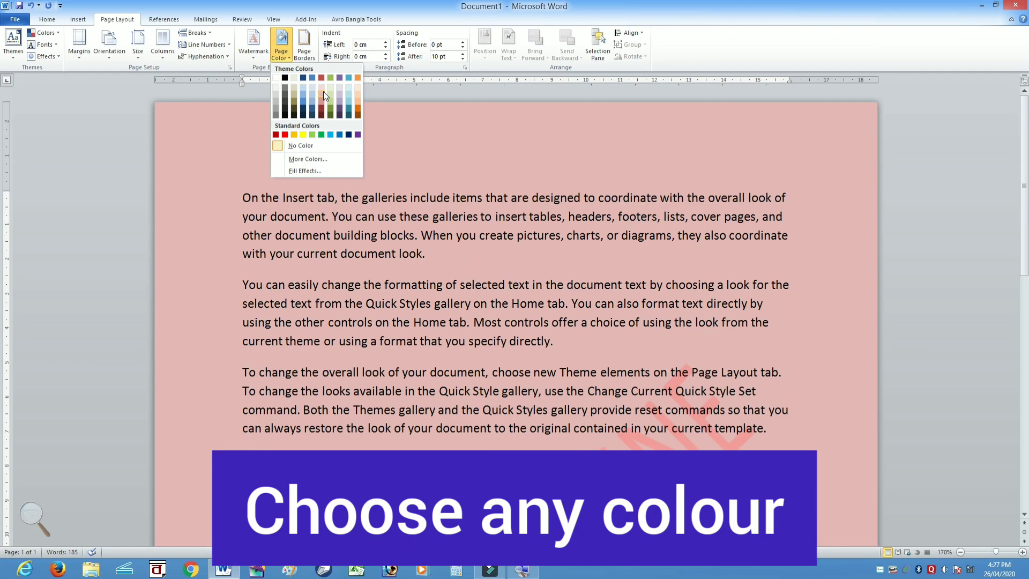
Step: Apply a light blue page colour behind the sample text and watermark
left_click(309, 96)
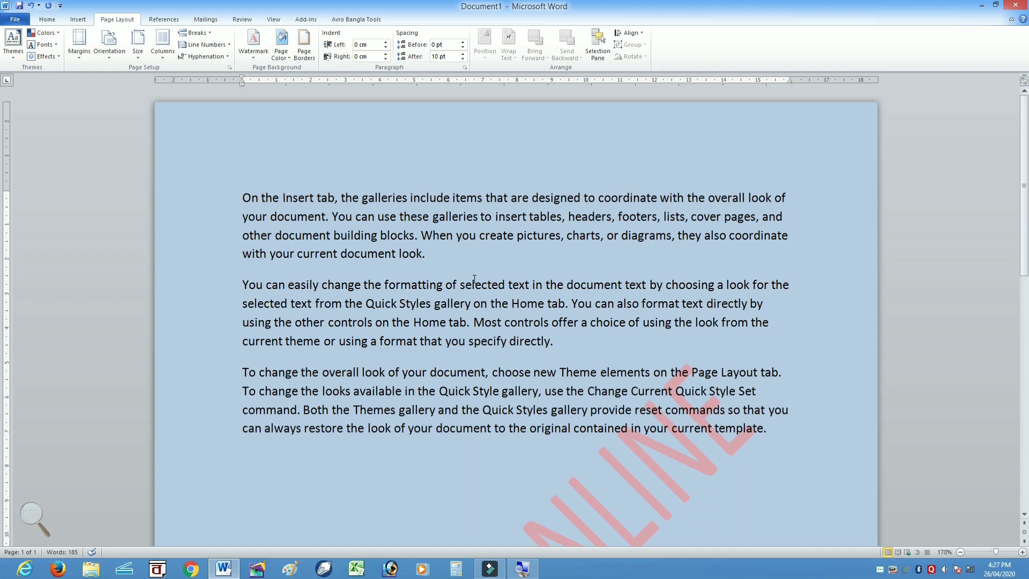
scroll(474, 279, "down", 5)
scroll(625, 362, "up", 5)
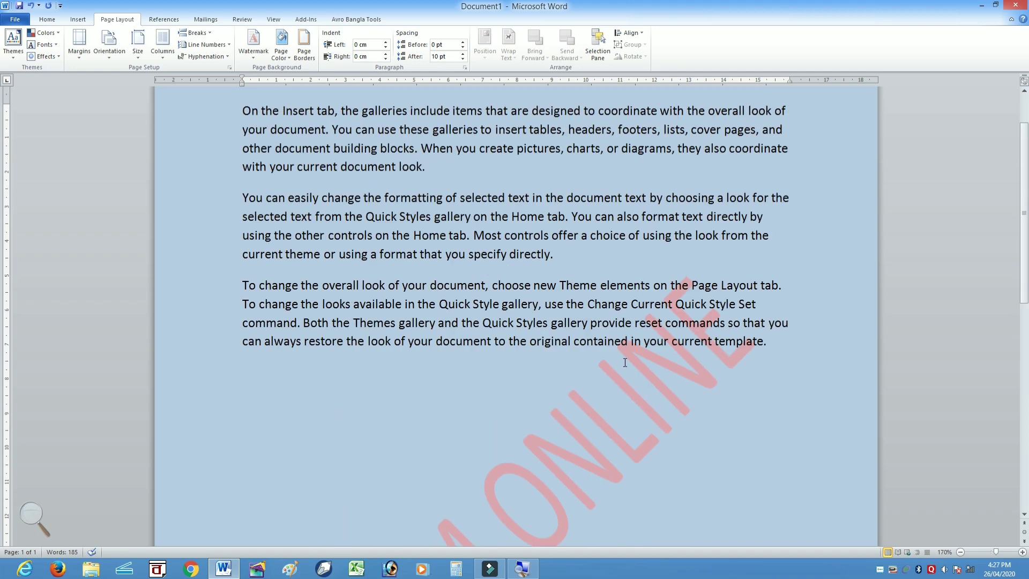
scroll(625, 362, "down", 8)
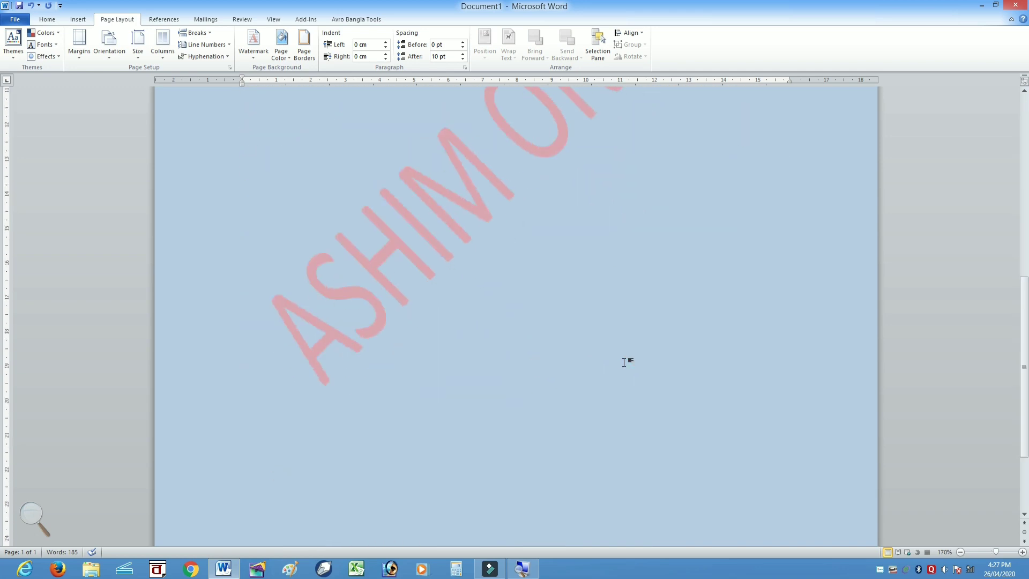
scroll(625, 362, "up", 5)
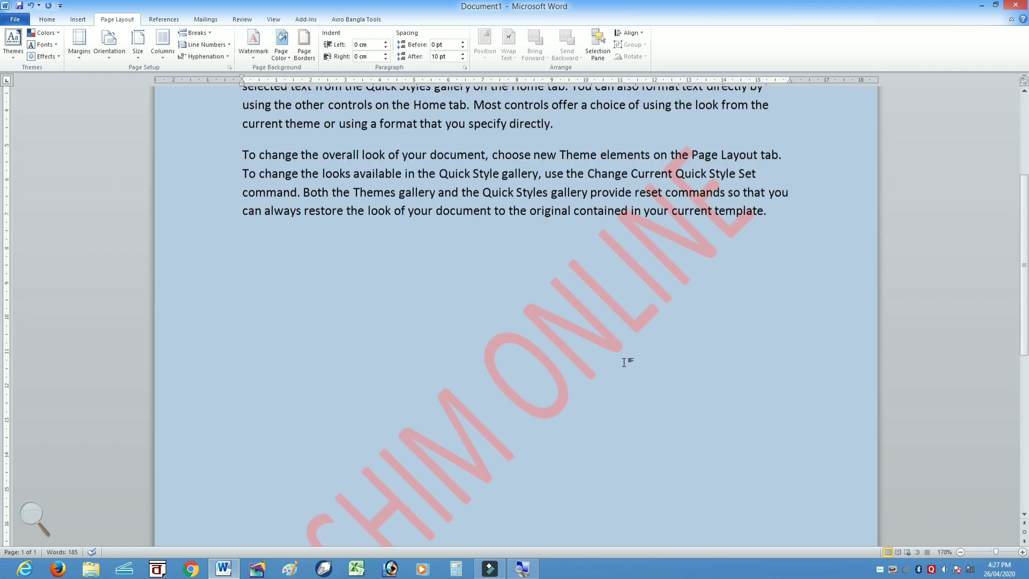
left_click(281, 53)
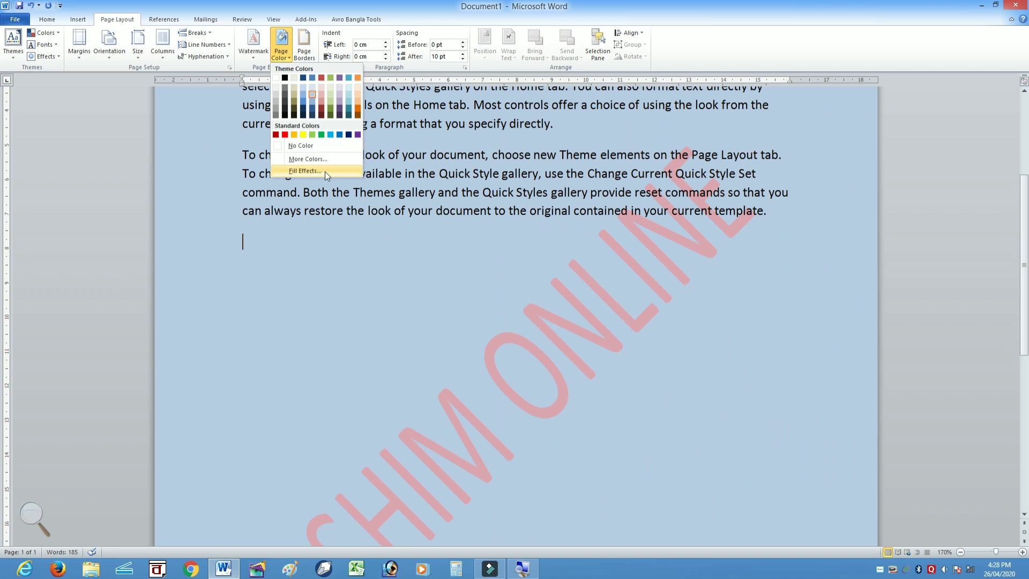
Step: Open Fill Effects from the Page Color menu
left_click(326, 171)
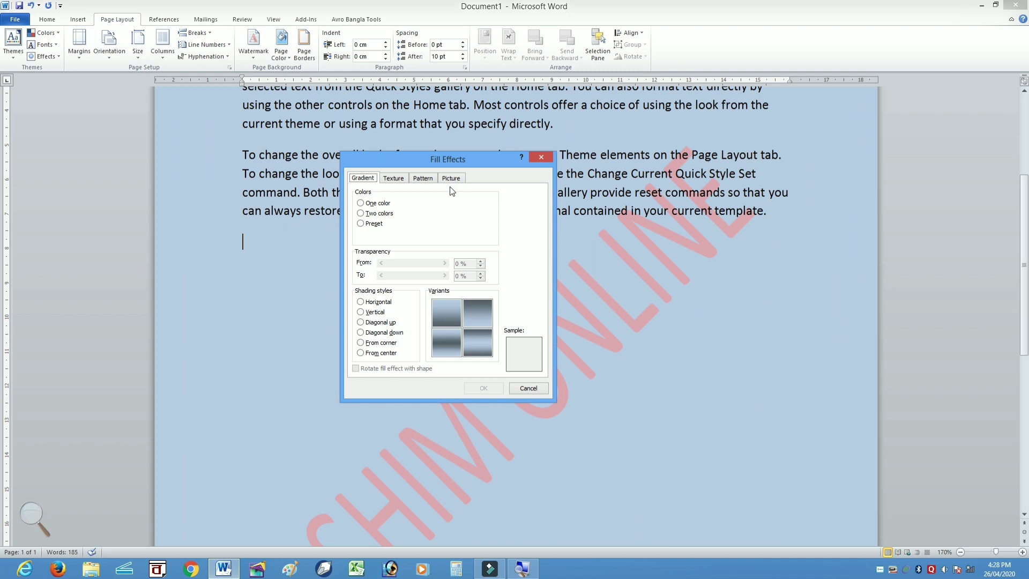
Step: Set a two-colour dark red and yellow horizontal gradient page background and confirm
left_click(388, 213)
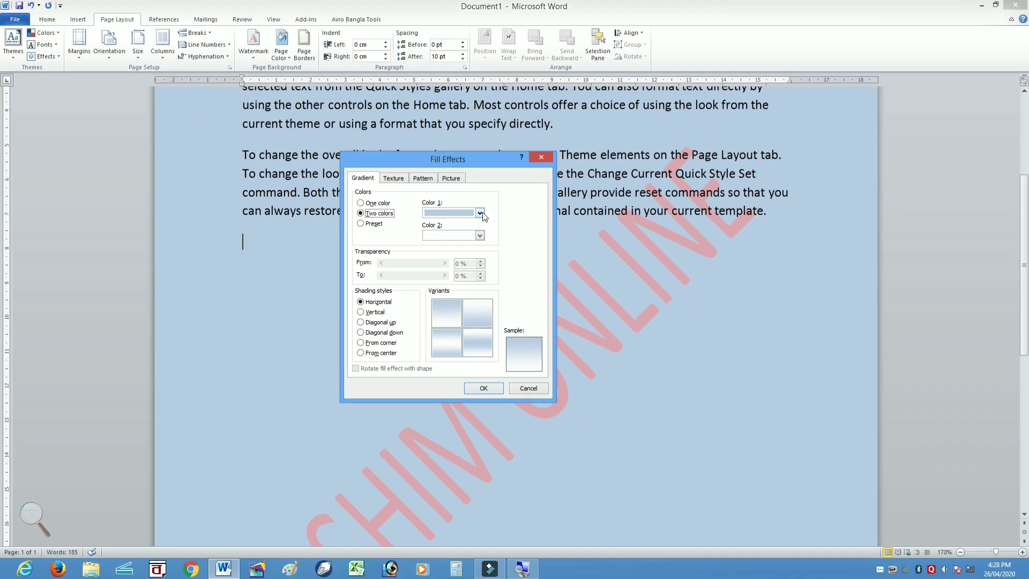
left_click(477, 214)
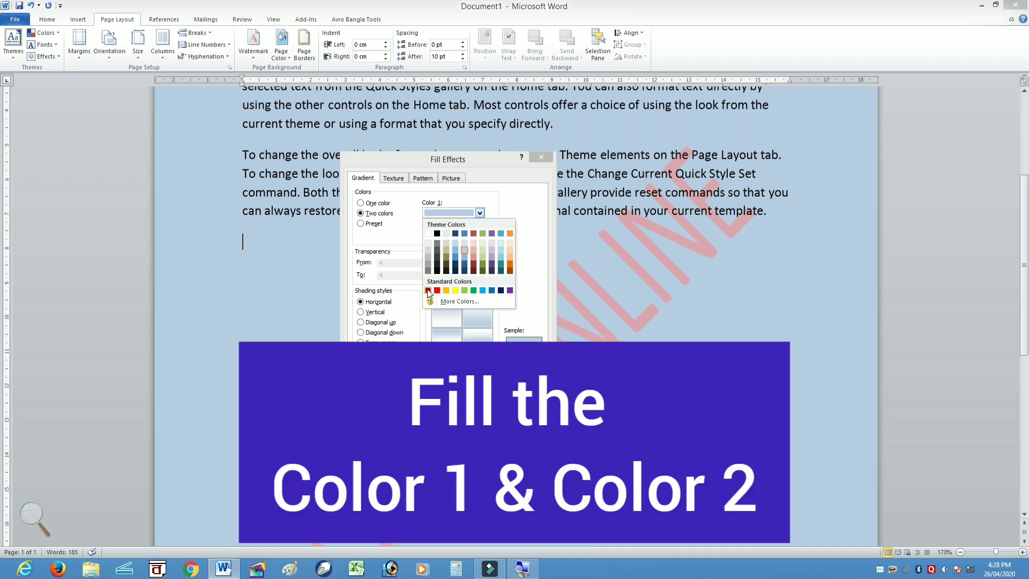
left_click(427, 290)
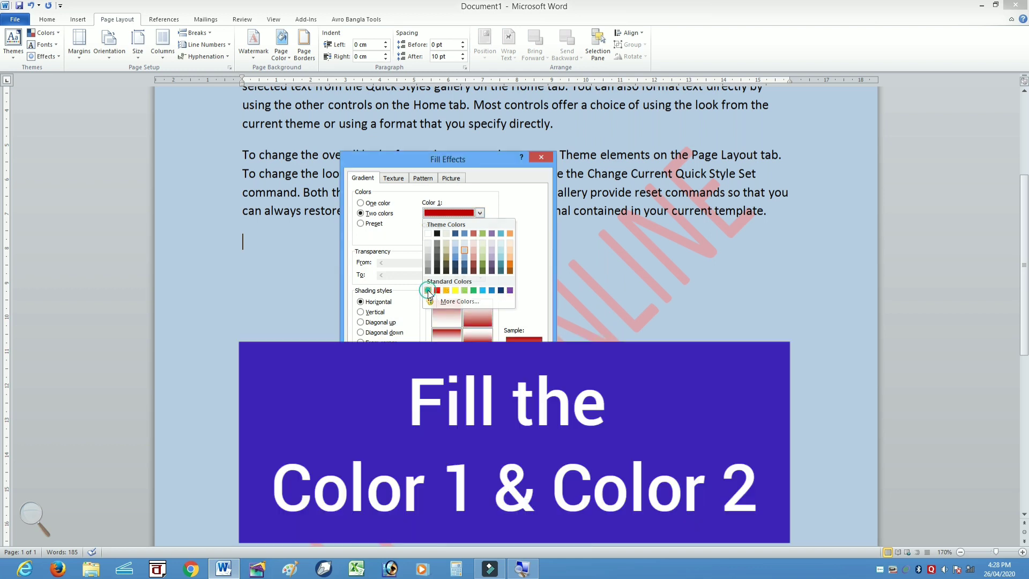
left_click(479, 236)
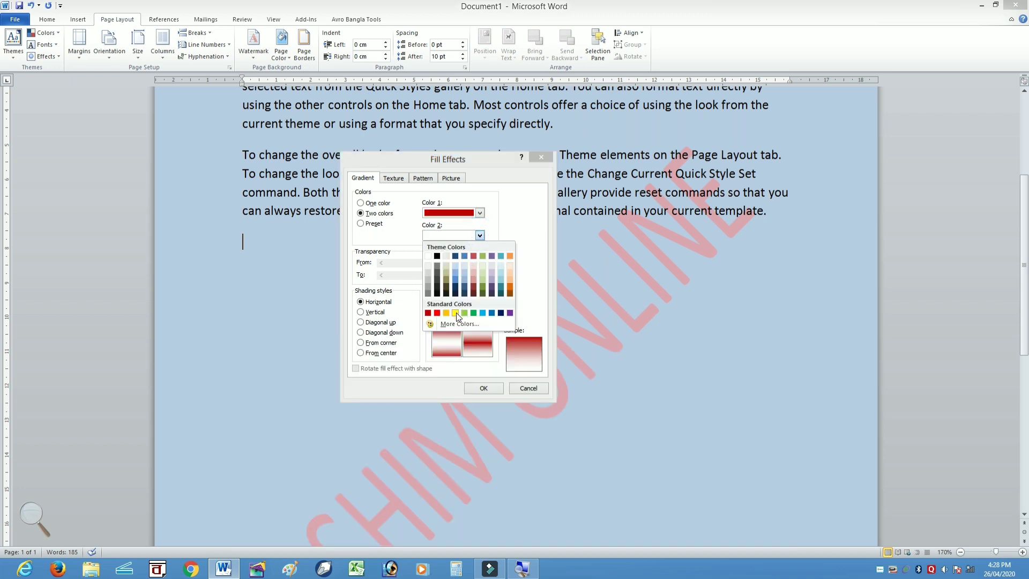
left_click(455, 313)
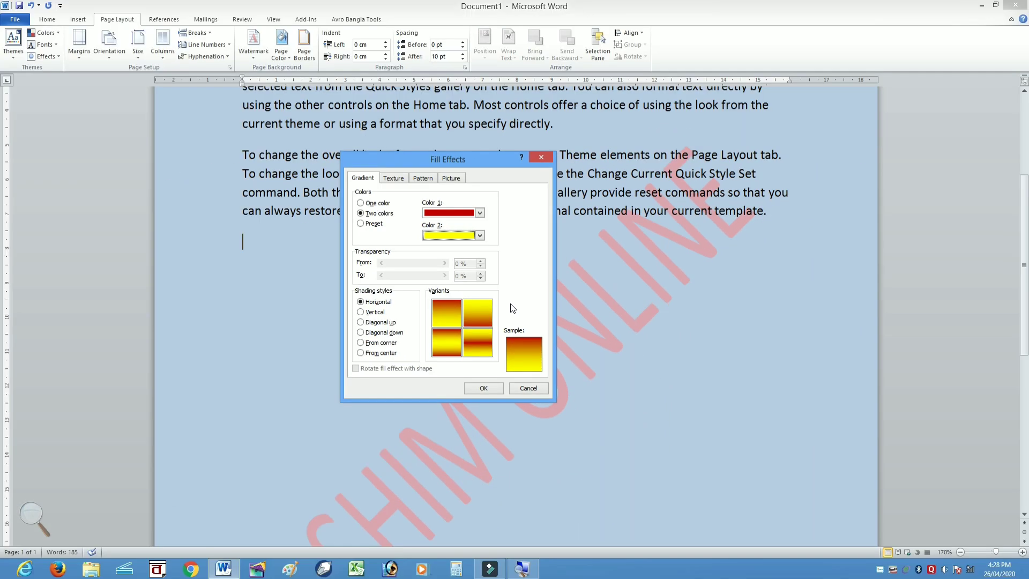
left_click(448, 333)
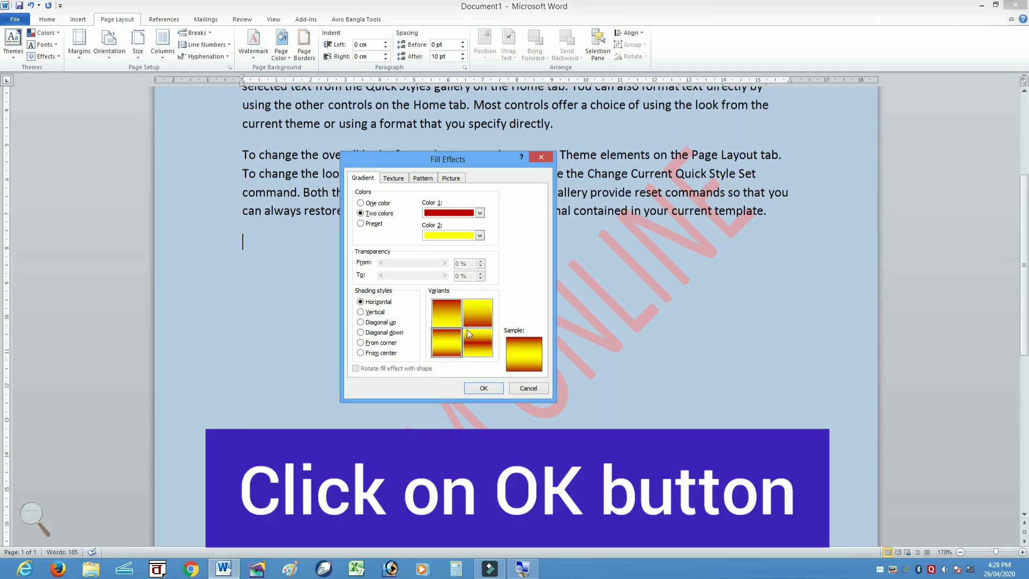
left_click(496, 386)
Step: Check the red-yellow gradient across the page, then open Page Borders
scroll(640, 390, "up", 4)
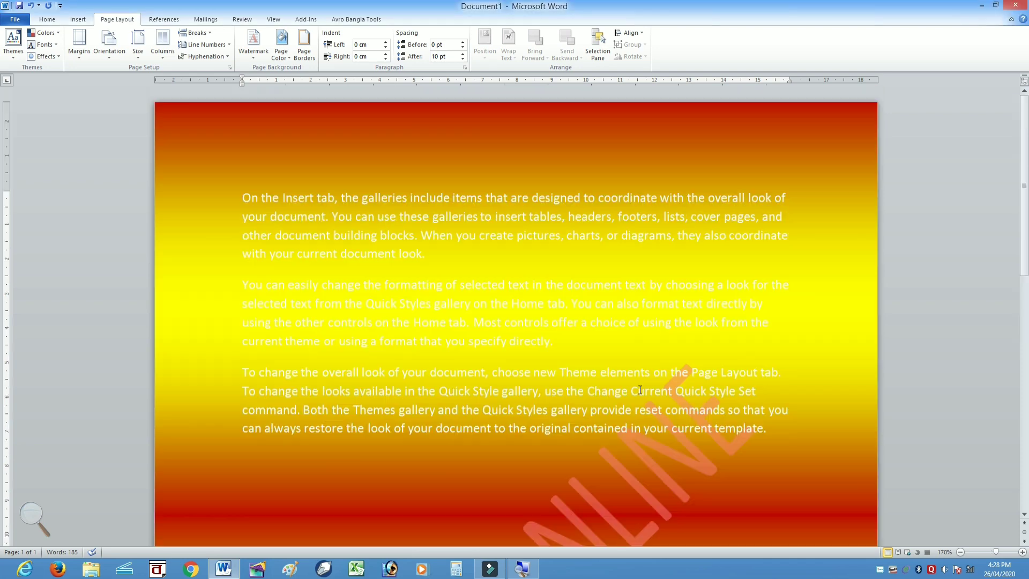
scroll(621, 348, "down", 15)
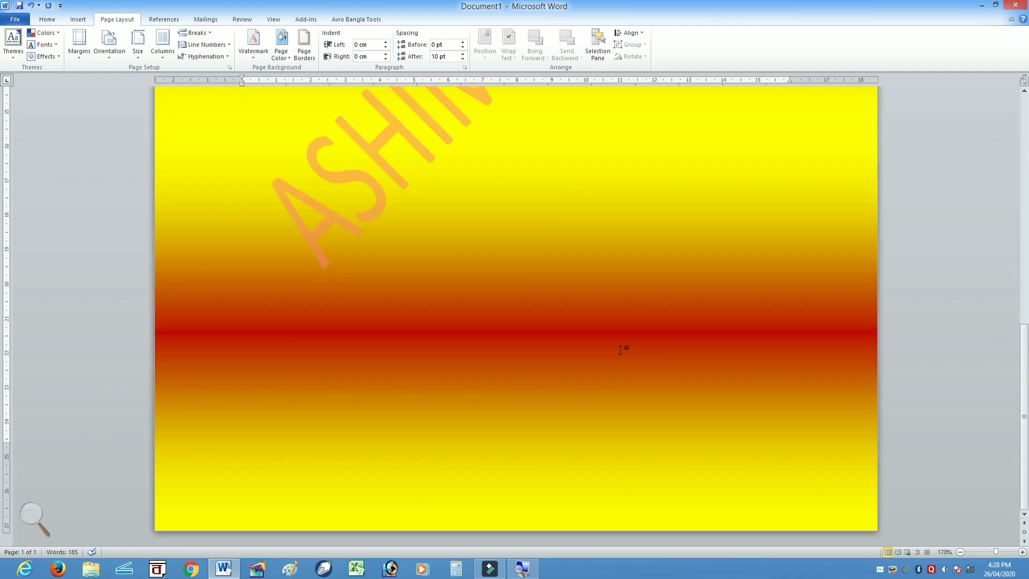
scroll(621, 350, "up", 15)
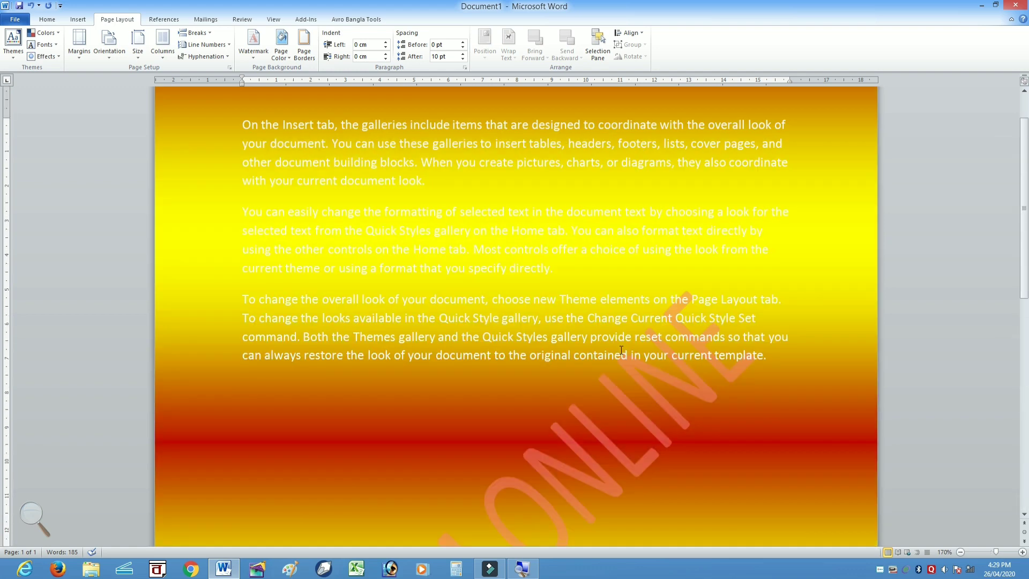
scroll(621, 350, "down", 3)
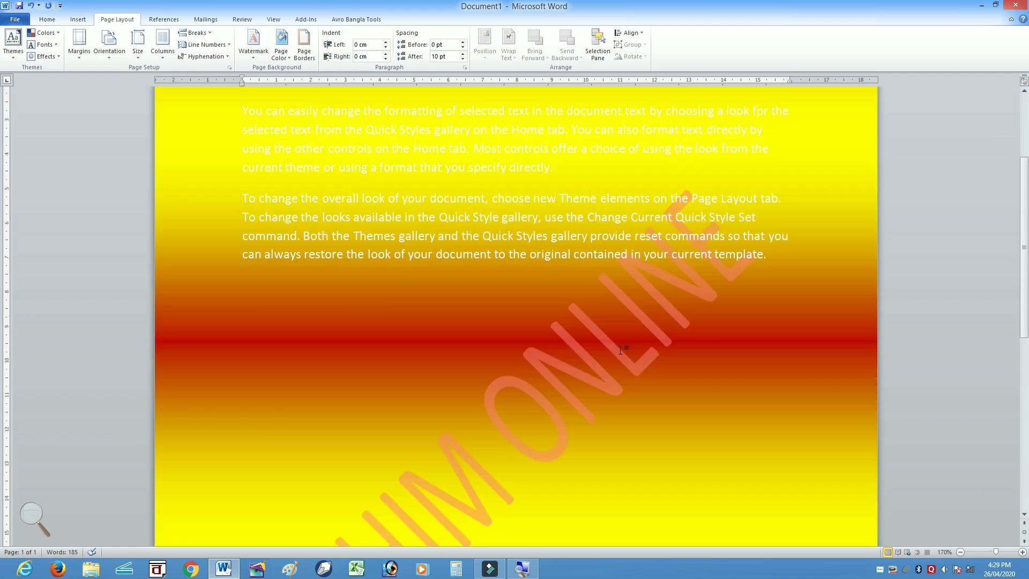
scroll(622, 349, "down", 6)
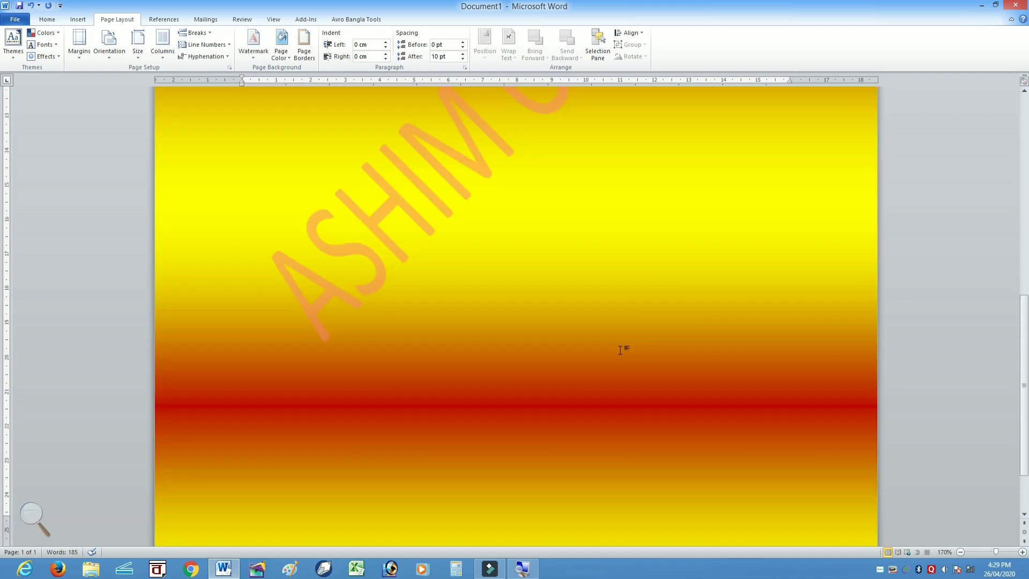
scroll(621, 349, "up", 9)
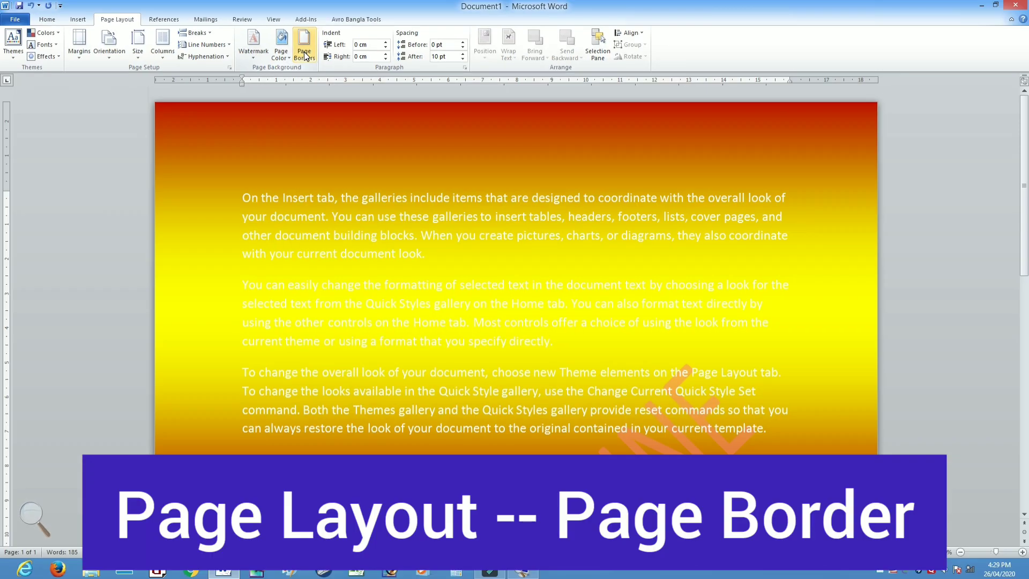
left_click(304, 52)
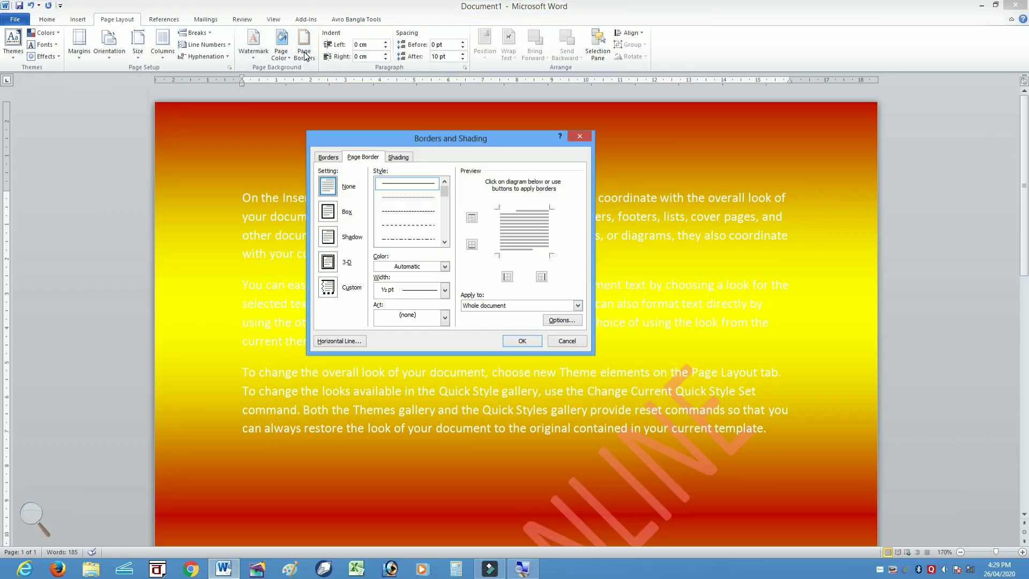
key("super")
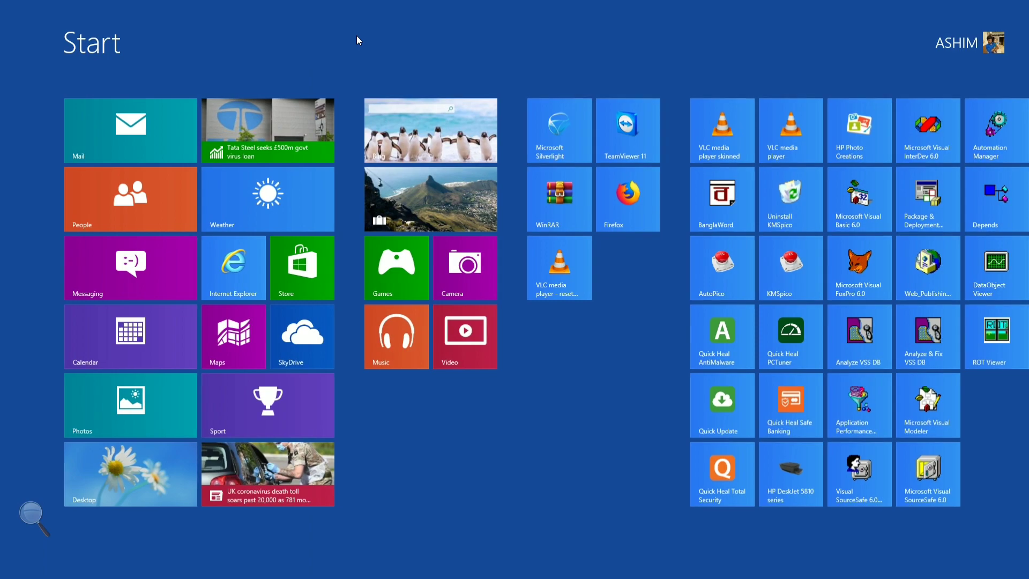
key("super")
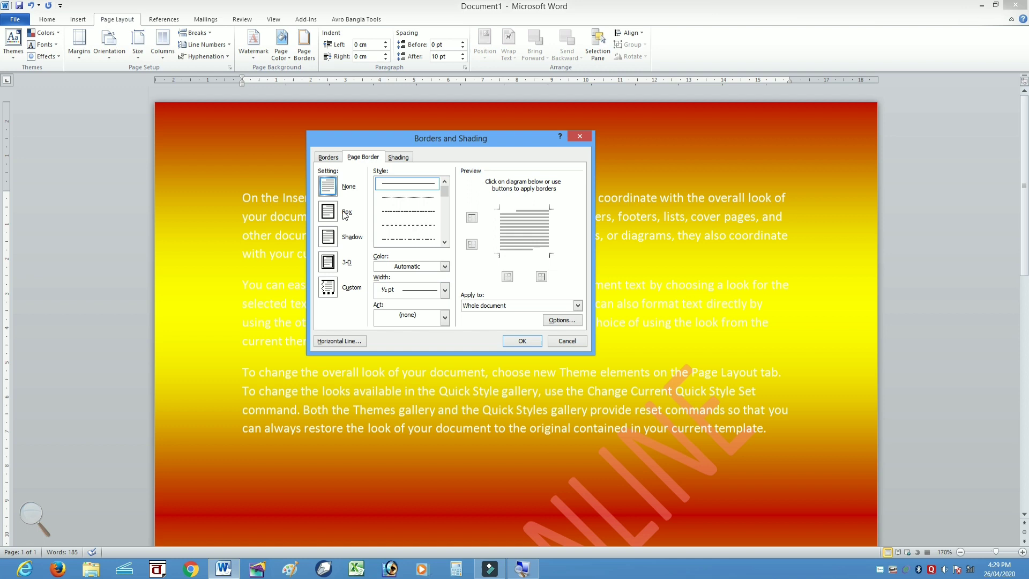
Step: Frame the page with a green, 4½ pt, triple-line box border
left_click(329, 215)
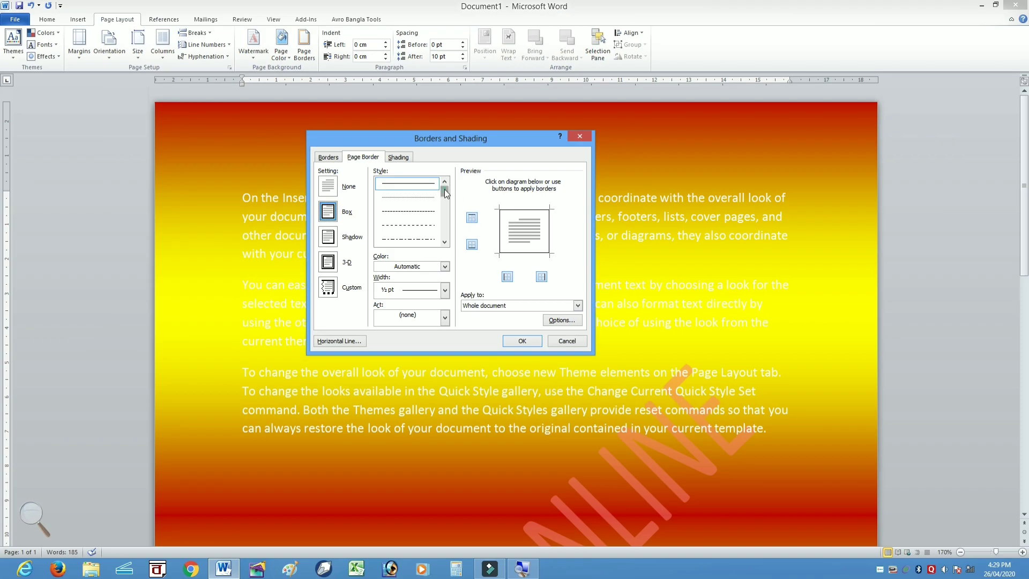
left_click_drag(445, 188, 439, 214)
left_click(428, 213)
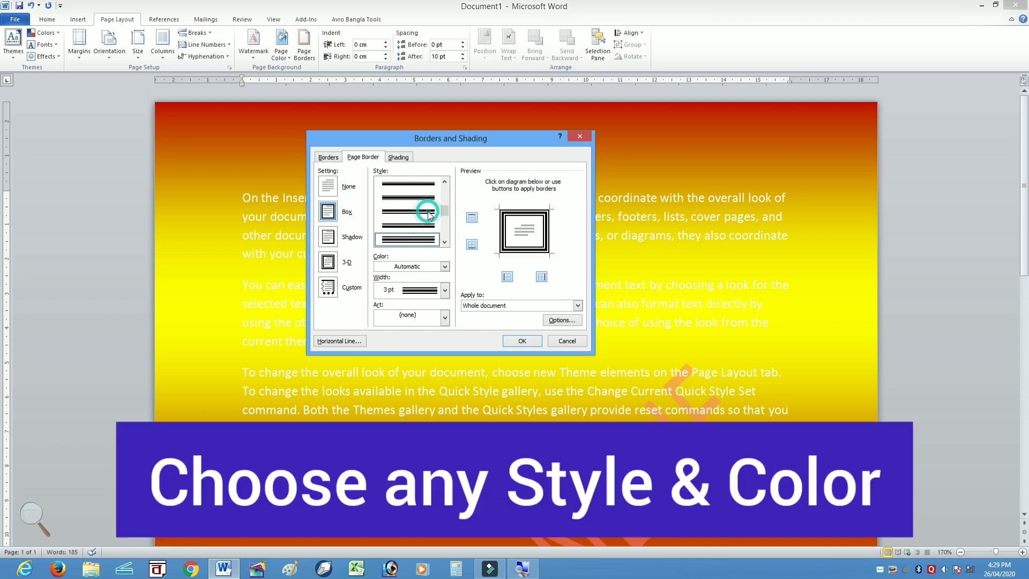
left_click(445, 266)
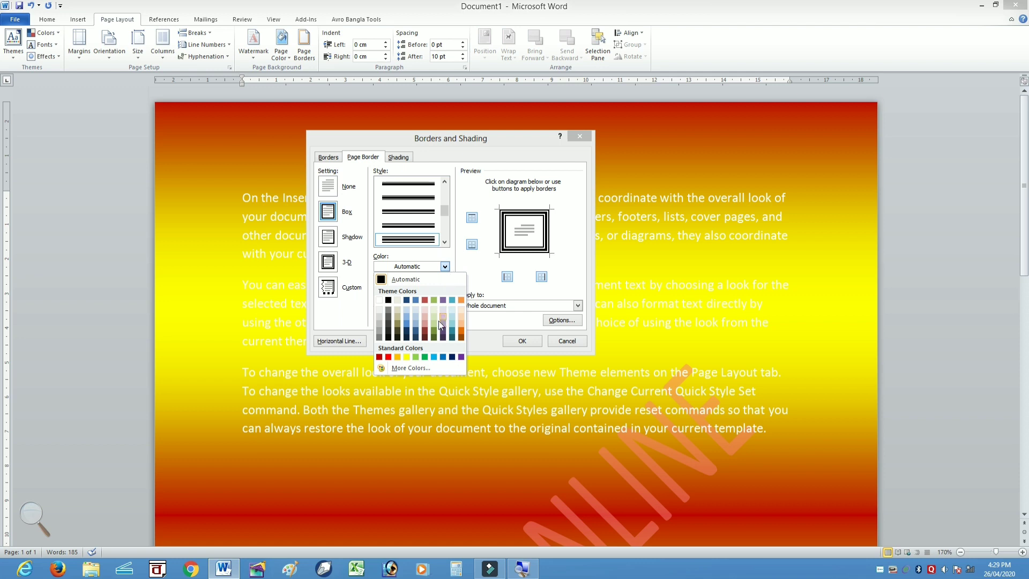
left_click(425, 357)
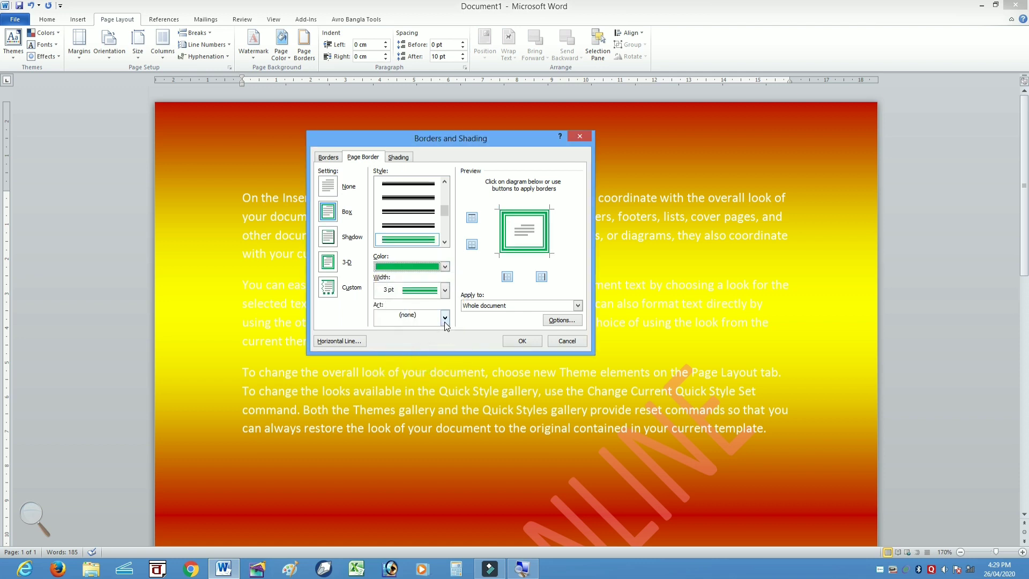
left_click(444, 292)
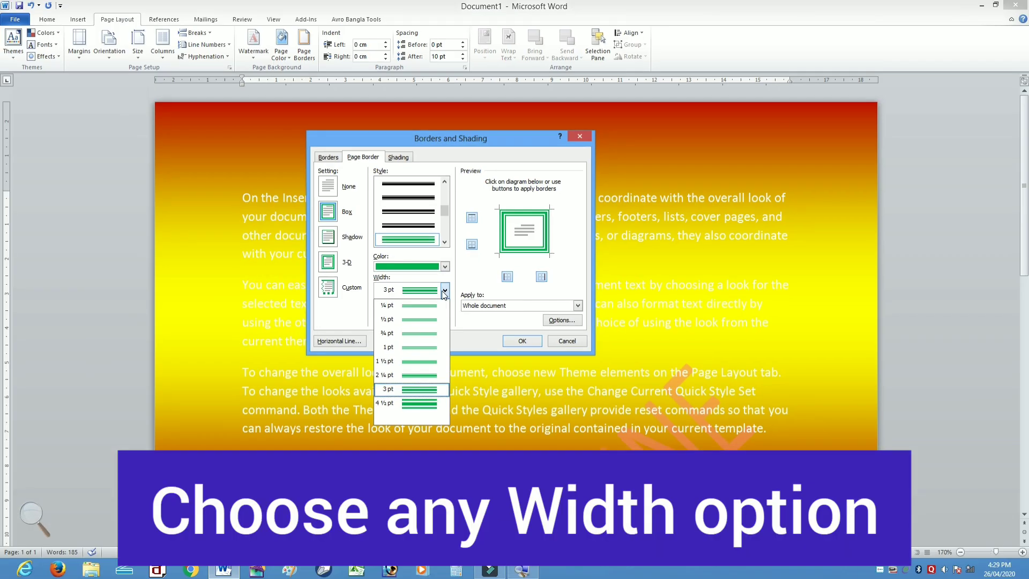
left_click(419, 403)
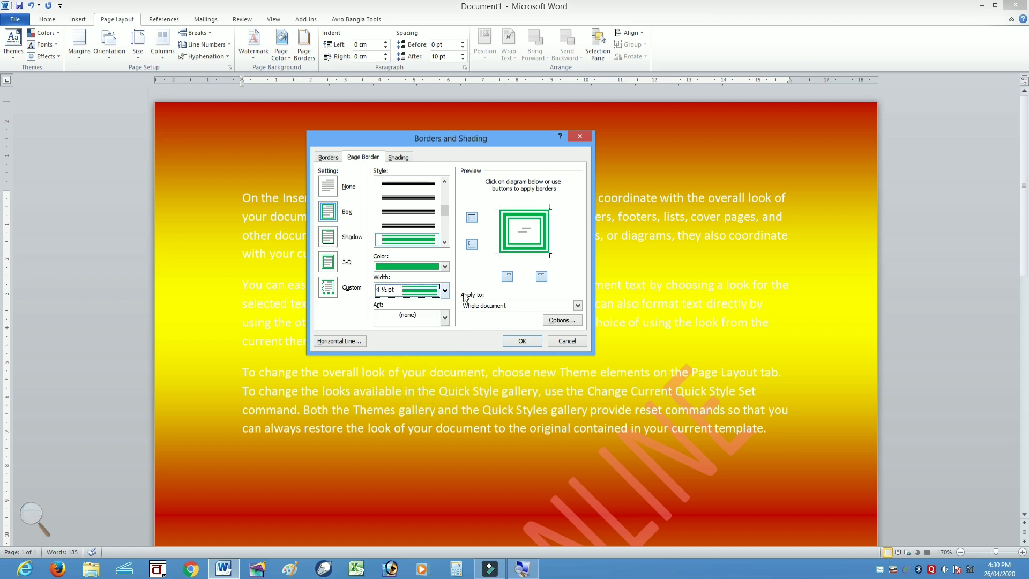
left_click(521, 341)
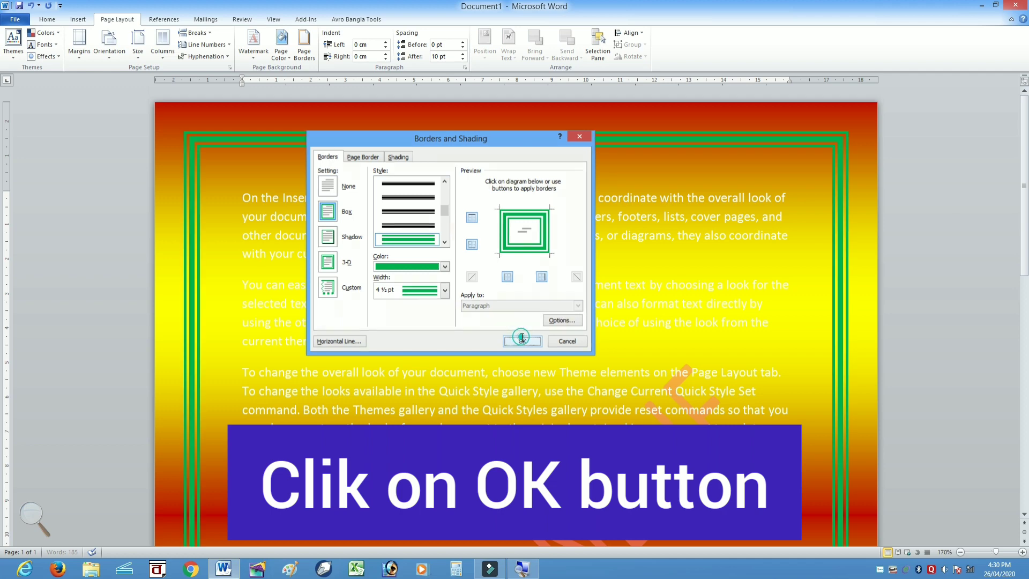
scroll(584, 320, "down", 3)
Step: Zoom out to 130% to view the bordered page top, and bring back the page border settings
scroll(585, 320, "down", 7)
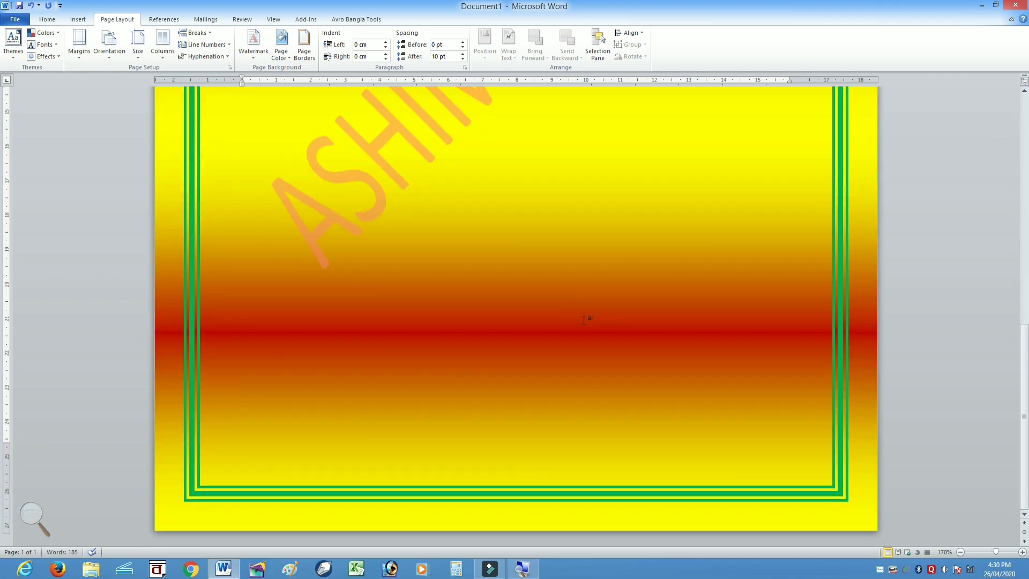
left_click(961, 552)
left_click(960, 552)
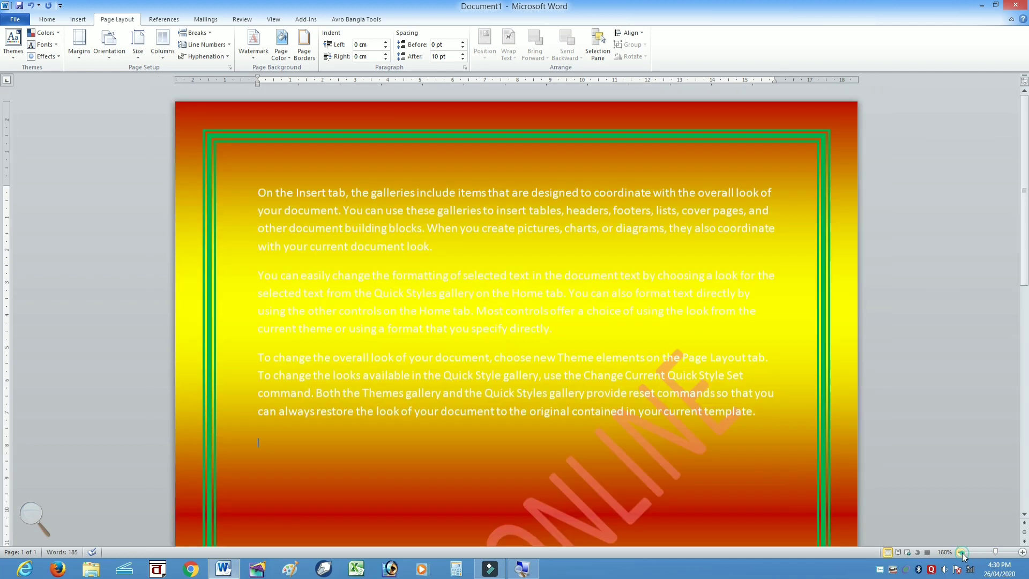
left_click(961, 552)
left_click(961, 552)
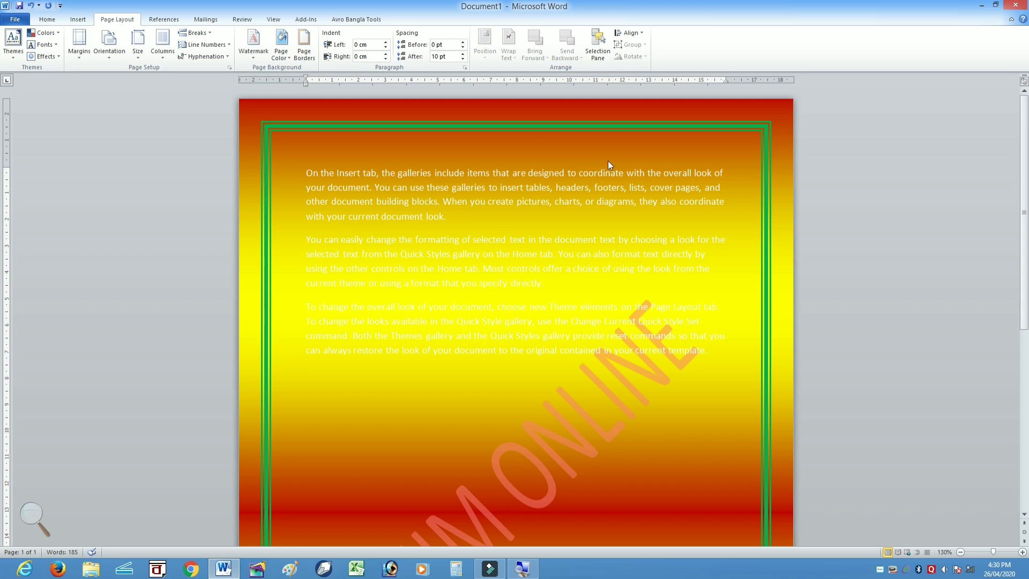
left_click(309, 62)
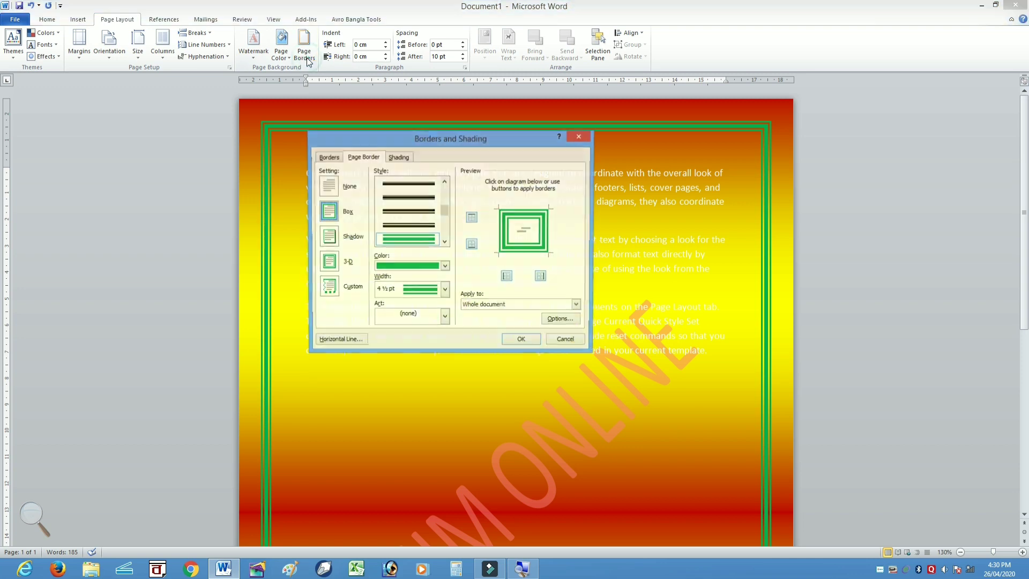
Step: Pick the balloons design as the page border art
left_click(445, 318)
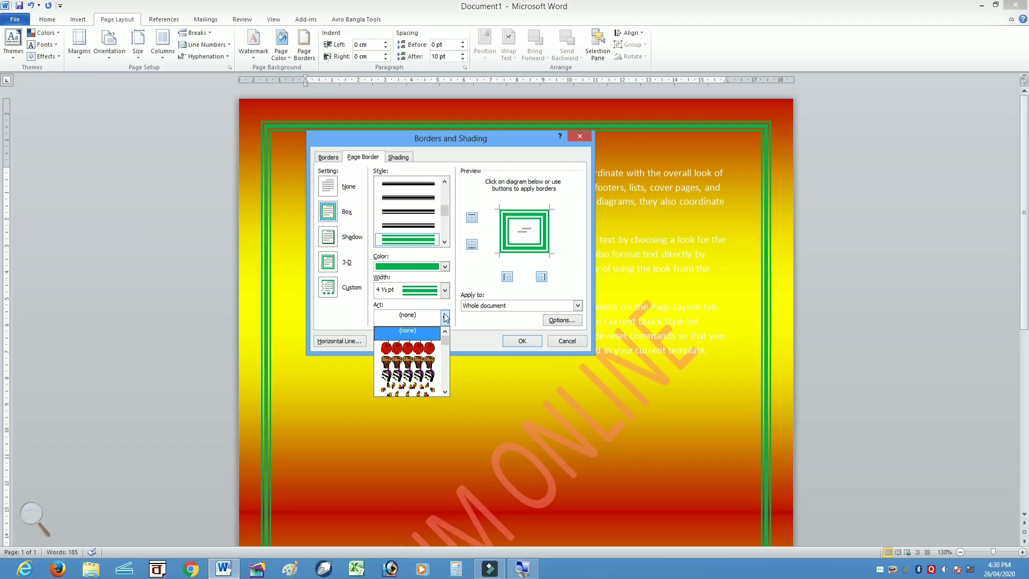
left_click(445, 392)
left_click(444, 393)
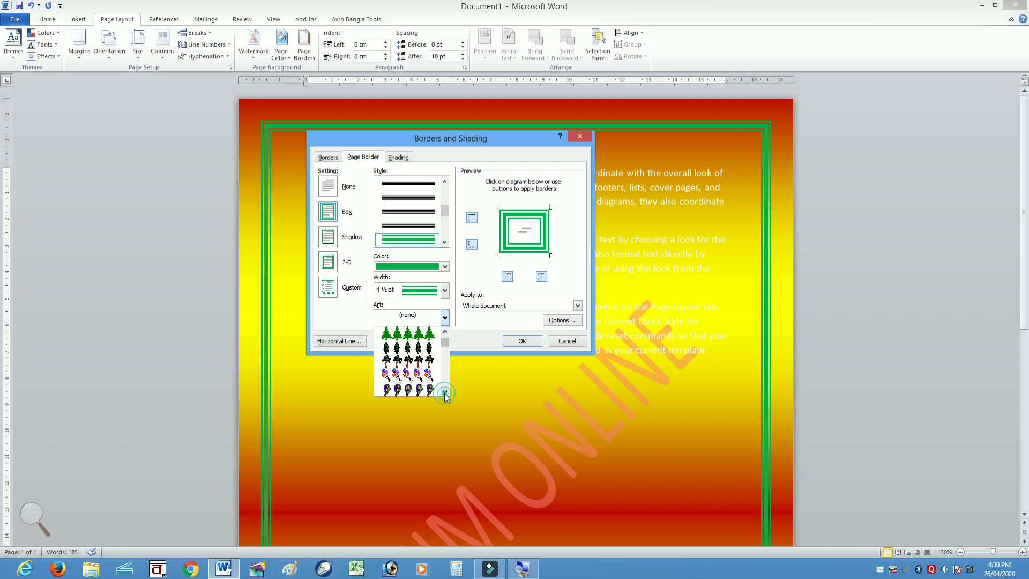
left_click(417, 375)
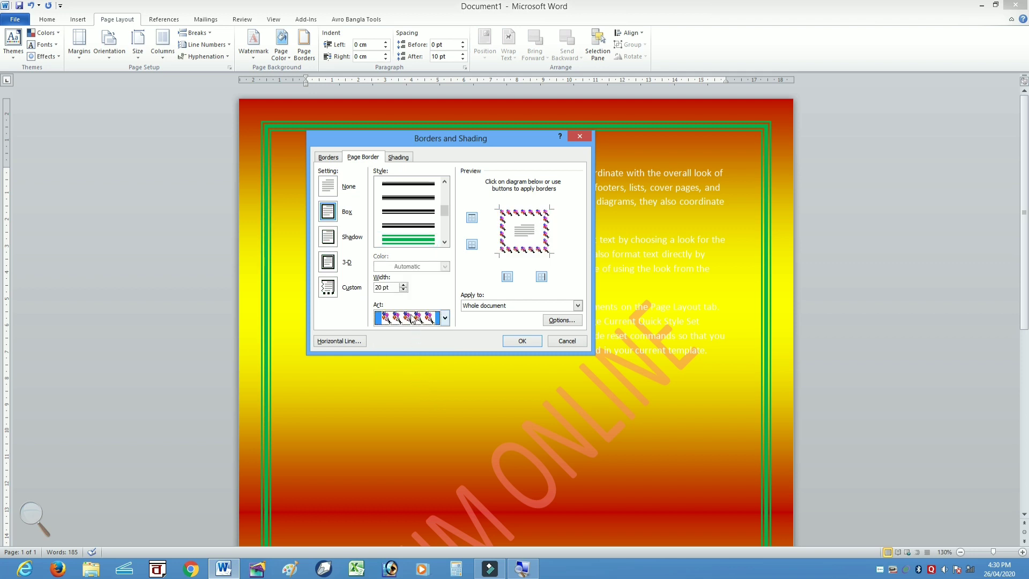
Step: Increase the balloon border width to 31 pt and apply it to the page
left_click(406, 285)
left_click(405, 285)
left_click(404, 285)
left_click(404, 285)
left_click(404, 285)
left_click(404, 285)
left_click(404, 285)
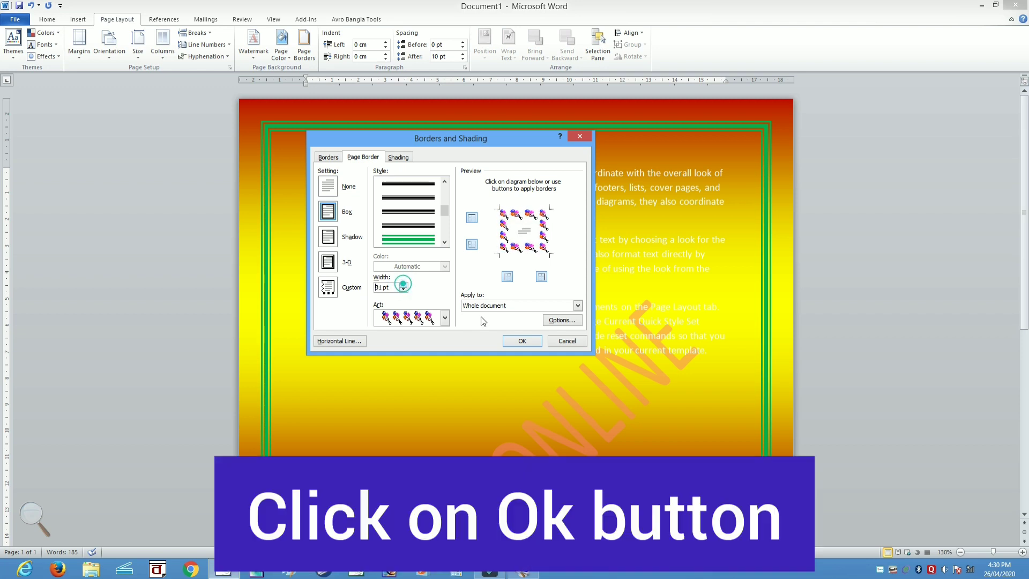
left_click(536, 342)
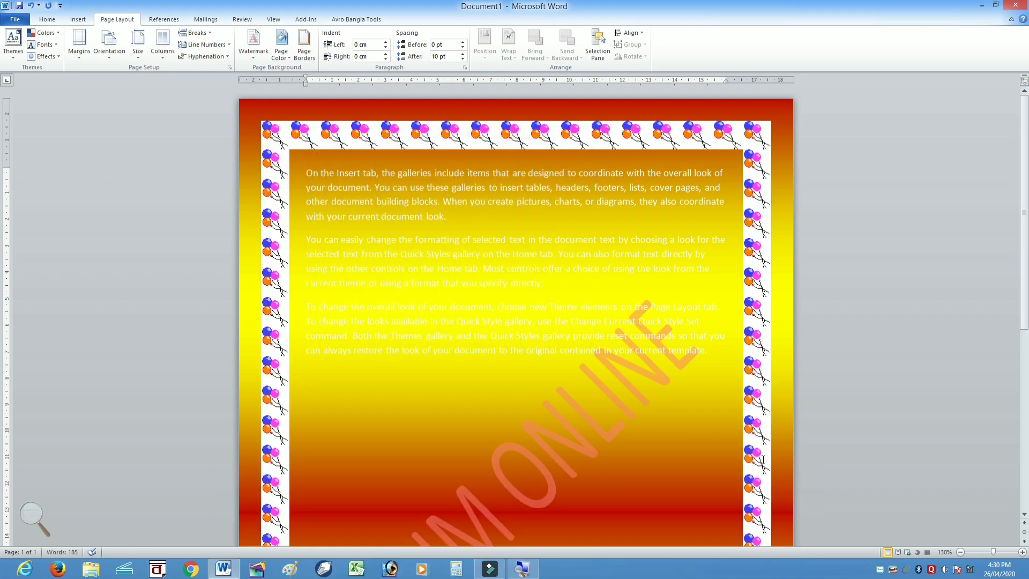
key("super")
key("super")
scroll(762, 459, "up", 9, "ctrl")
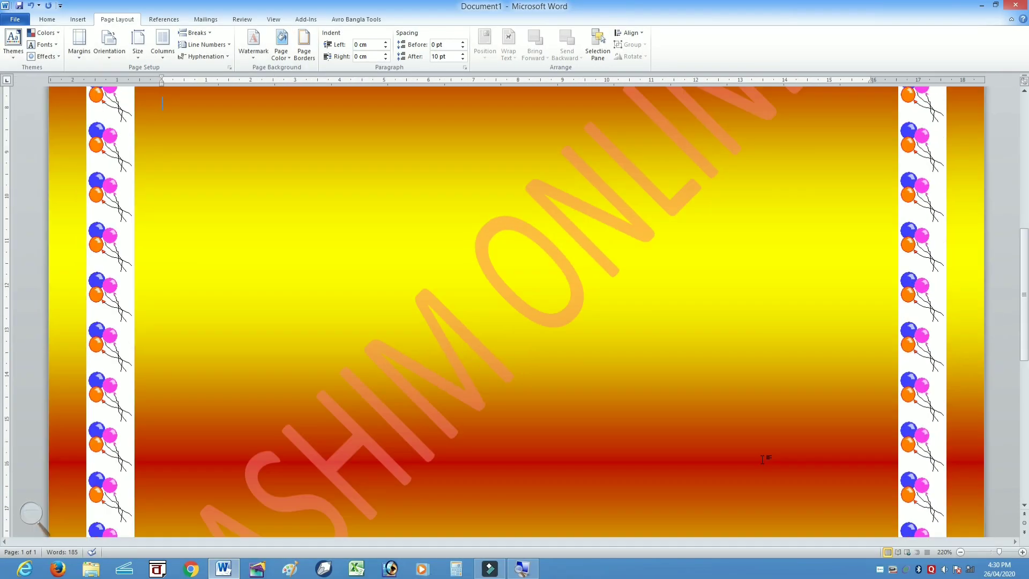
scroll(763, 459, "down", 3, "ctrl")
scroll(912, 401, "down", 10)
scroll(913, 401, "down", 3)
scroll(867, 381, "up", 10)
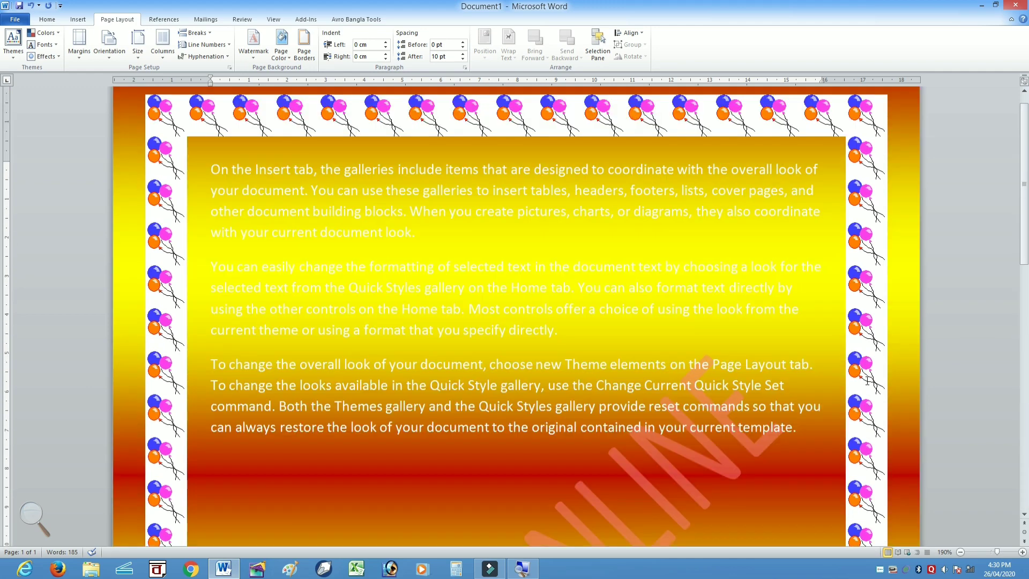